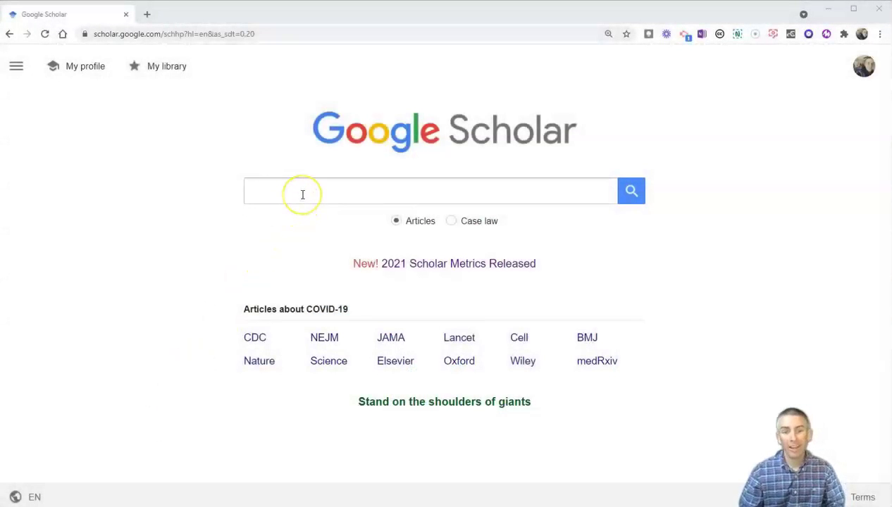
- Rerun the recent 'digital portfolios in education' search and bring up the first result's link options
{"action": "left_click", "coordinate": [302, 194]}
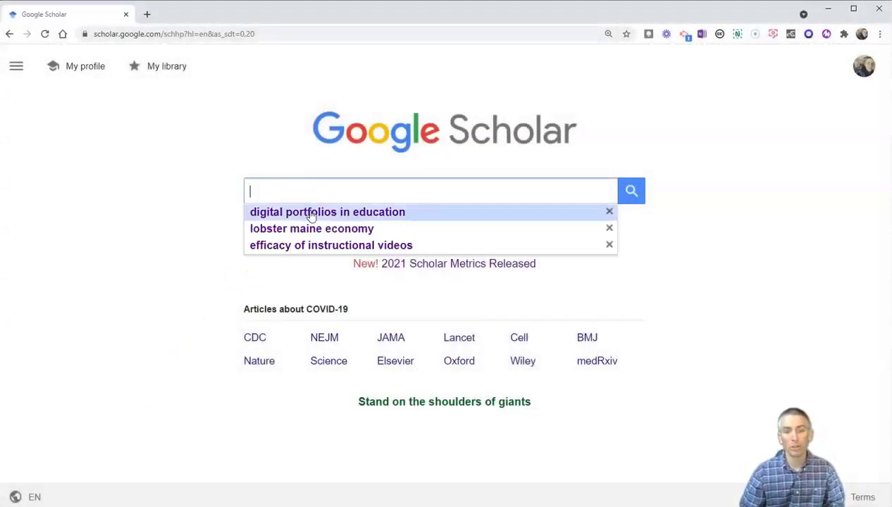
{"action": "left_click", "coordinate": [308, 211]}
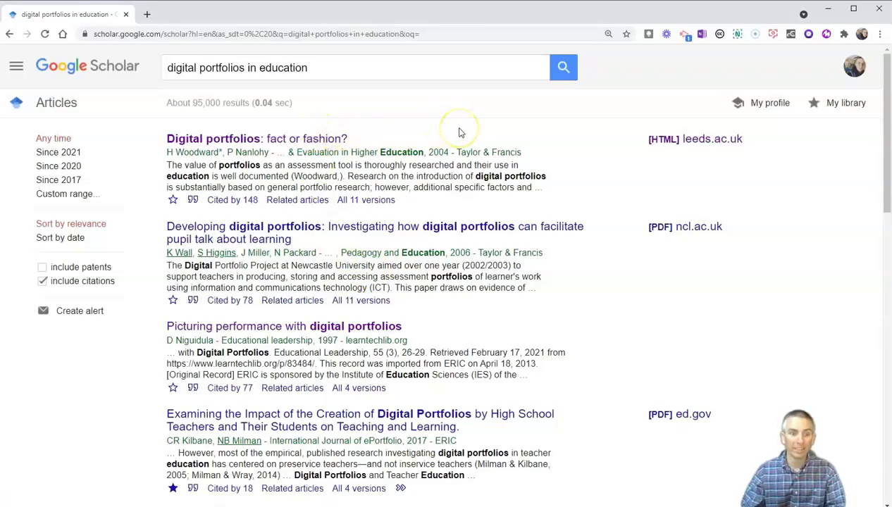
{"action": "right_click", "coordinate": [280, 138]}
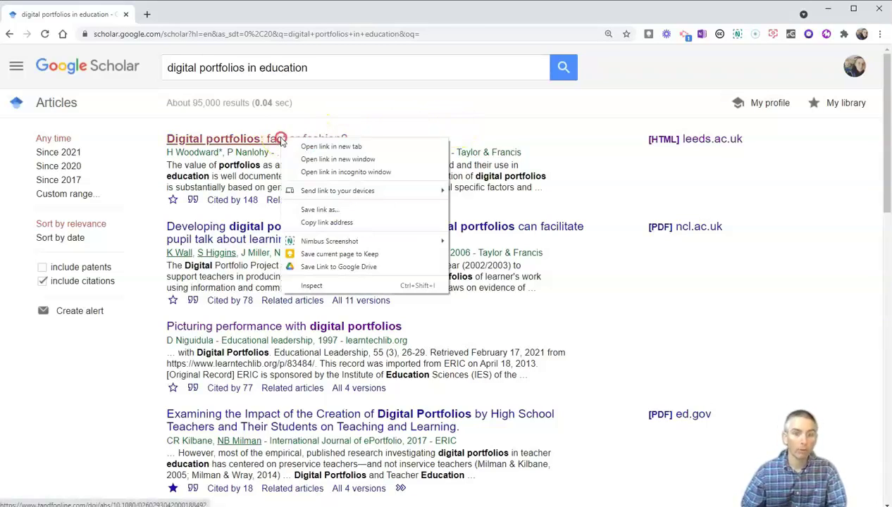
{"action": "left_click", "coordinate": [293, 147]}
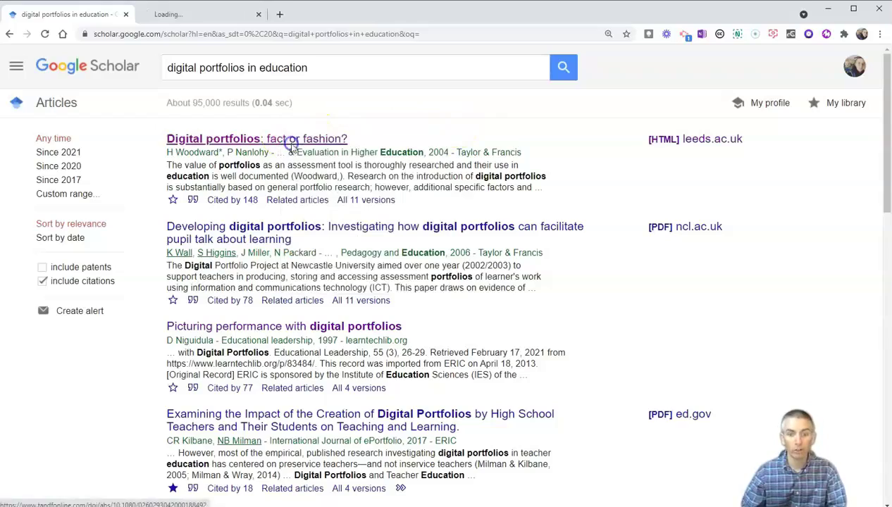
{"action": "left_click", "coordinate": [201, 15]}
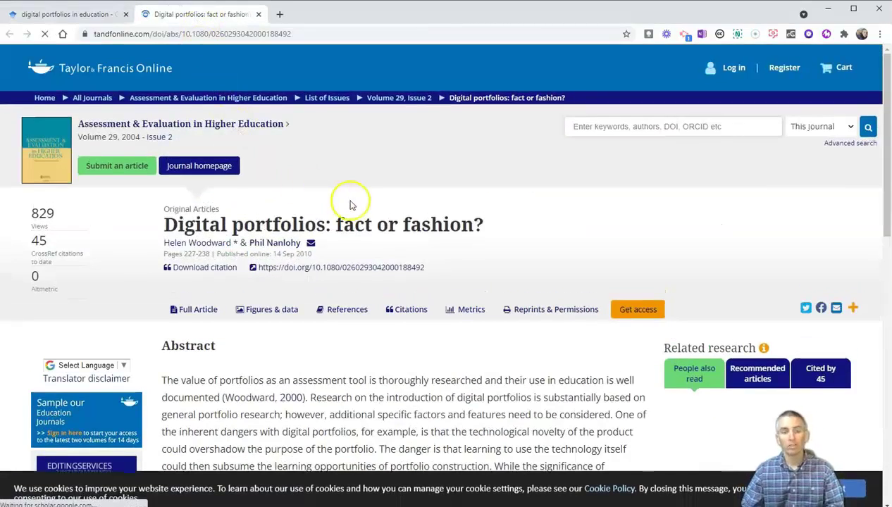
{"action": "scroll", "coordinate": [350, 204], "scroll_direction": "down", "scroll_amount": 1}
{"action": "scroll", "coordinate": [293, 201], "scroll_direction": "down", "scroll_amount": 3}
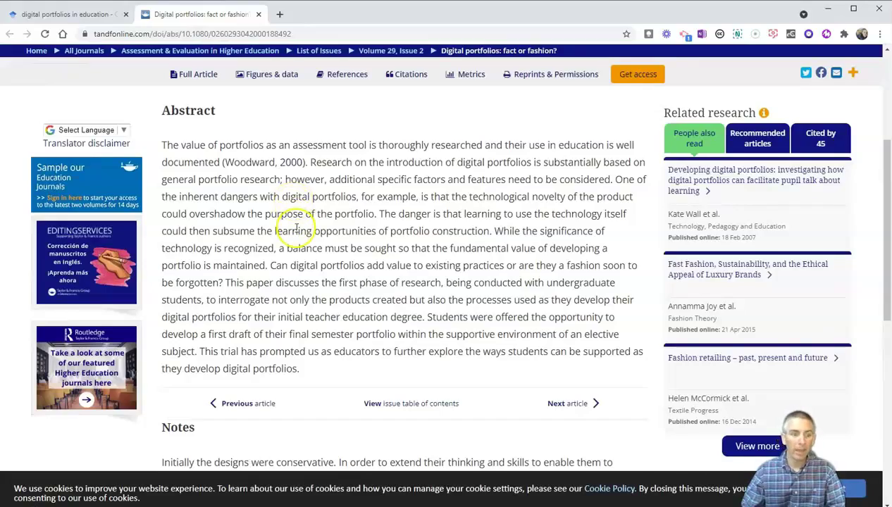
{"action": "scroll", "coordinate": [296, 232], "scroll_direction": "down", "scroll_amount": 3}
{"action": "scroll", "coordinate": [296, 231], "scroll_direction": "up", "scroll_amount": 6}
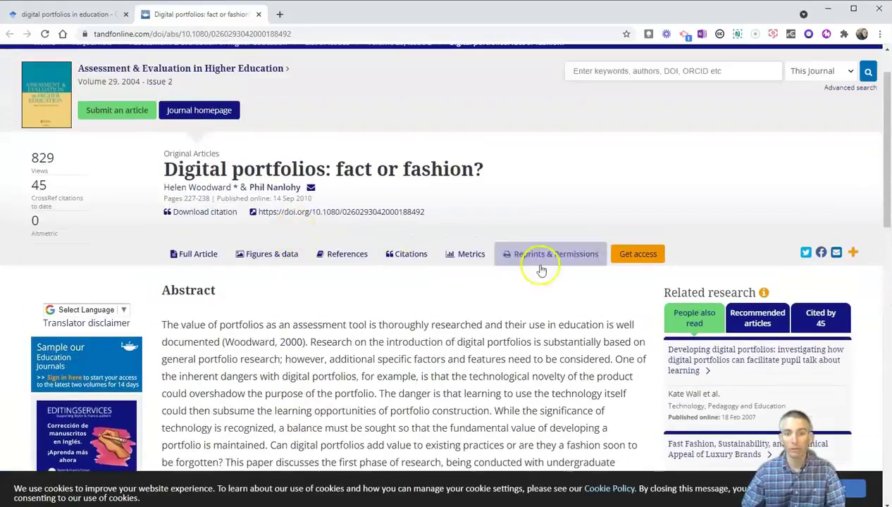
{"action": "left_click", "coordinate": [648, 262]}
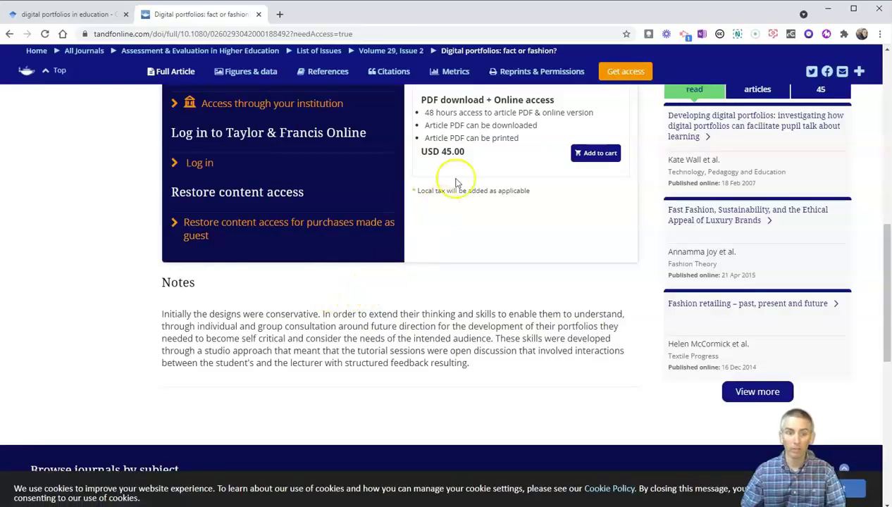
{"action": "left_click", "coordinate": [258, 14]}
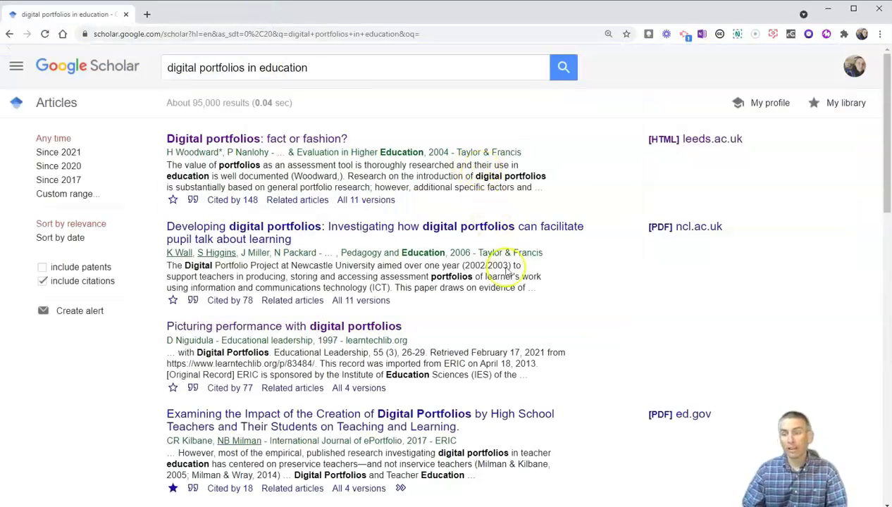
- Open the ed.gov [PDF] of the childhood-education [BOOK] result in a new tab
{"action": "scroll", "coordinate": [647, 255], "scroll_direction": "down", "scroll_amount": 1}
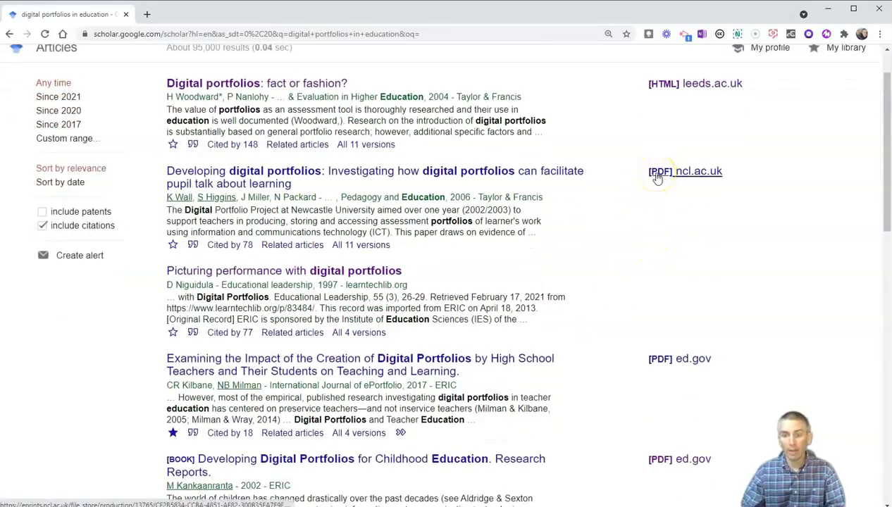
{"action": "left_click", "coordinate": [660, 177]}
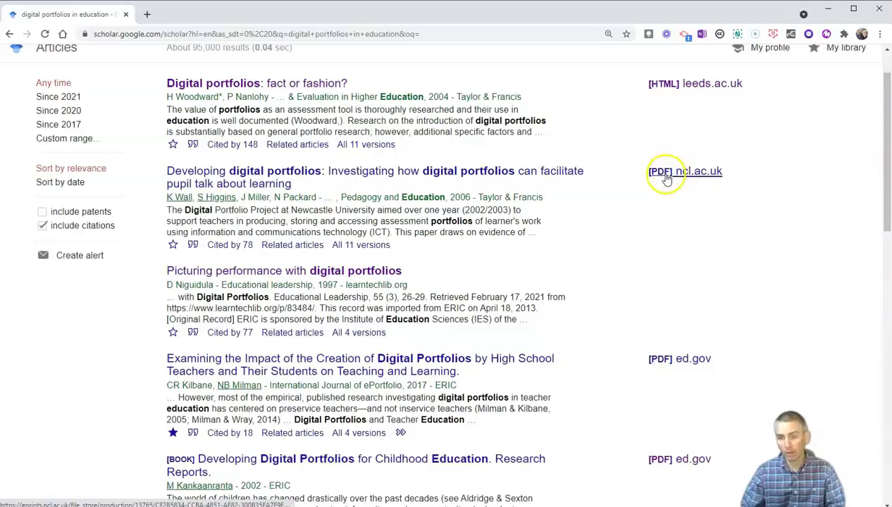
{"action": "scroll", "coordinate": [665, 182], "scroll_direction": "down", "scroll_amount": 2}
{"action": "scroll", "coordinate": [626, 213], "scroll_direction": "down", "scroll_amount": 2}
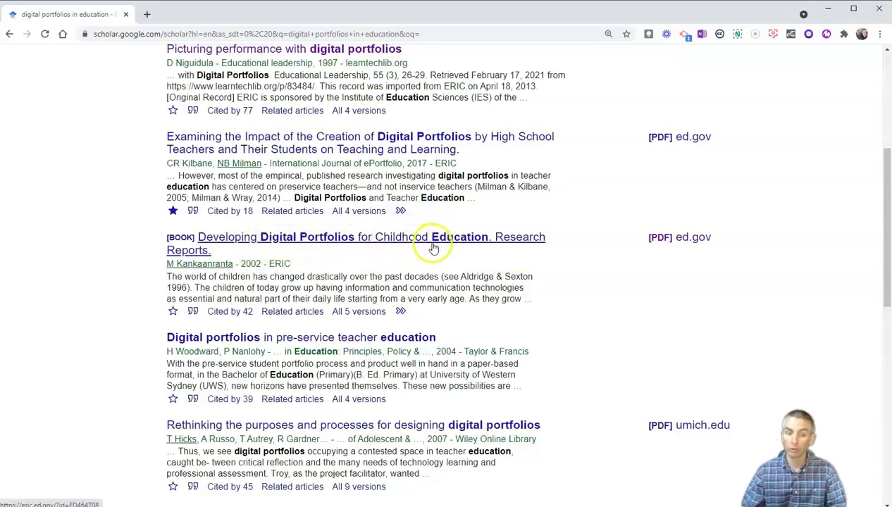
{"action": "right_click", "coordinate": [674, 241]}
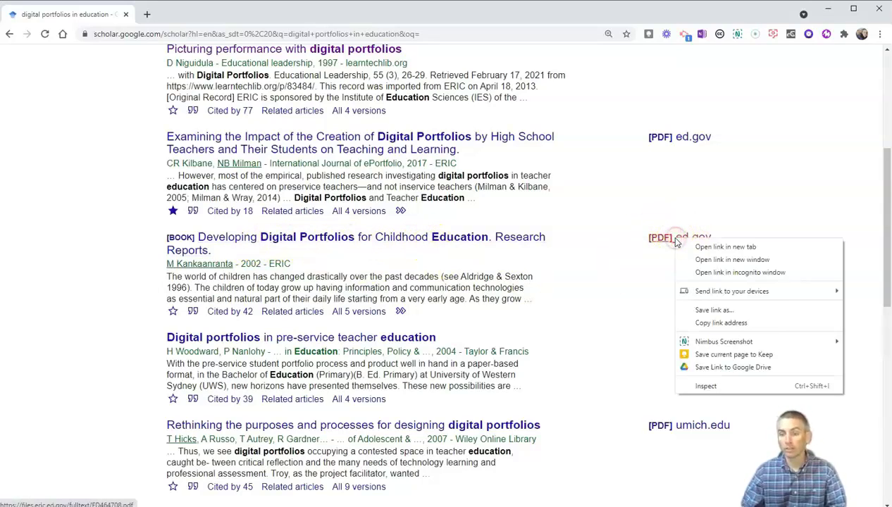
{"action": "left_click", "coordinate": [689, 251]}
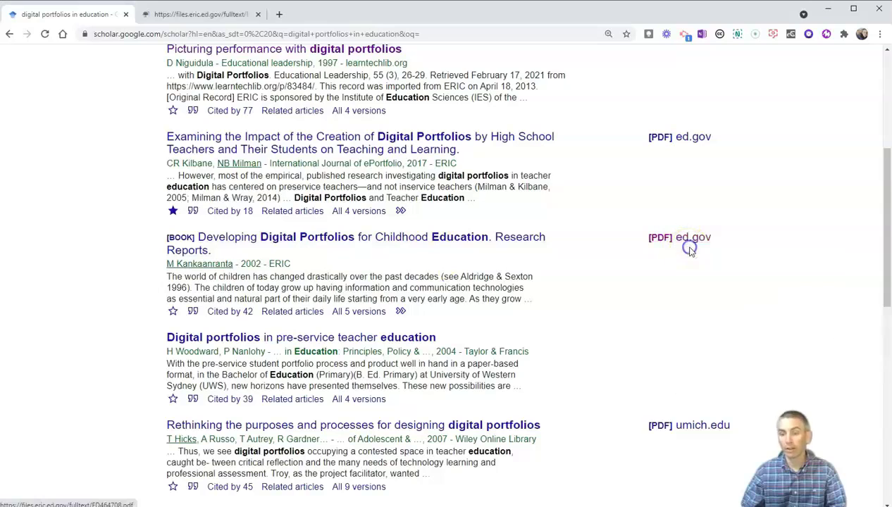
- Find 'digital' in ED464708.pdf (574 matches), then return to the Scholar results tab
{"action": "left_click", "coordinate": [194, 16]}
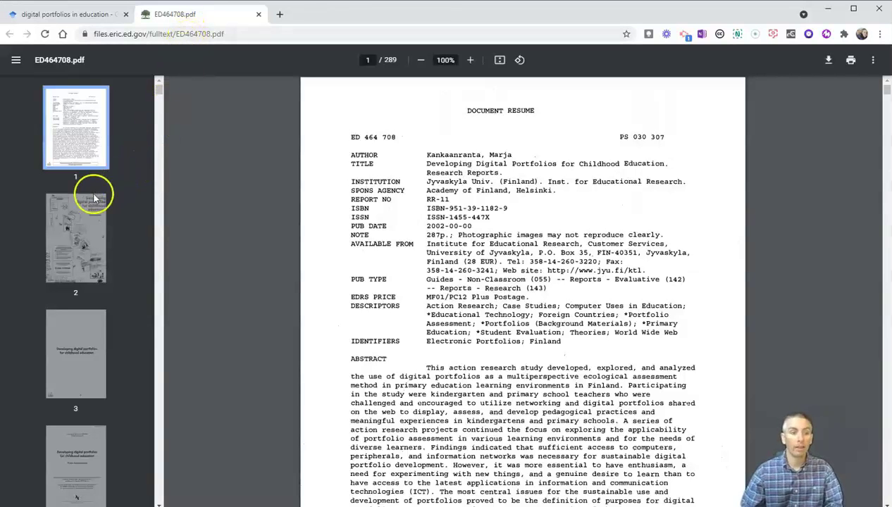
{"action": "scroll", "coordinate": [108, 236], "scroll_direction": "down", "scroll_amount": 2}
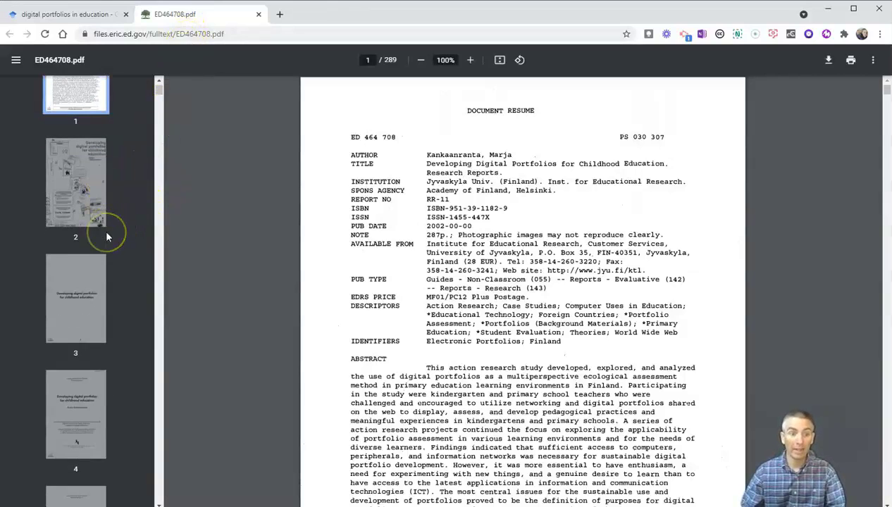
{"action": "scroll", "coordinate": [107, 236], "scroll_direction": "down", "scroll_amount": 5}
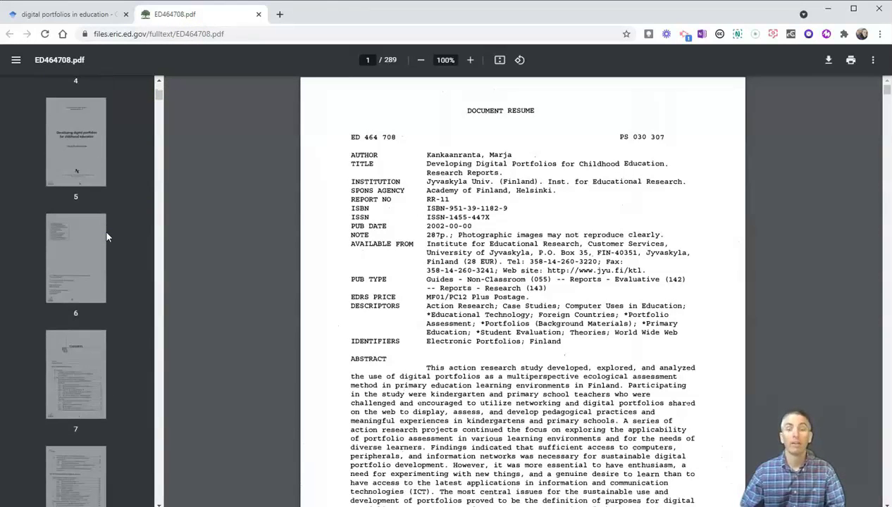
{"action": "scroll", "coordinate": [105, 233], "scroll_direction": "down", "scroll_amount": 1}
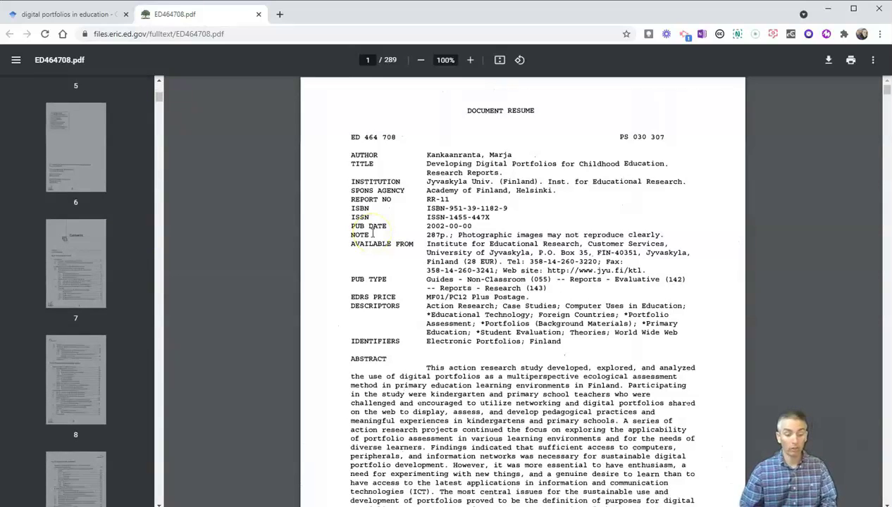
{"action": "key", "text": "ctrl+f"}
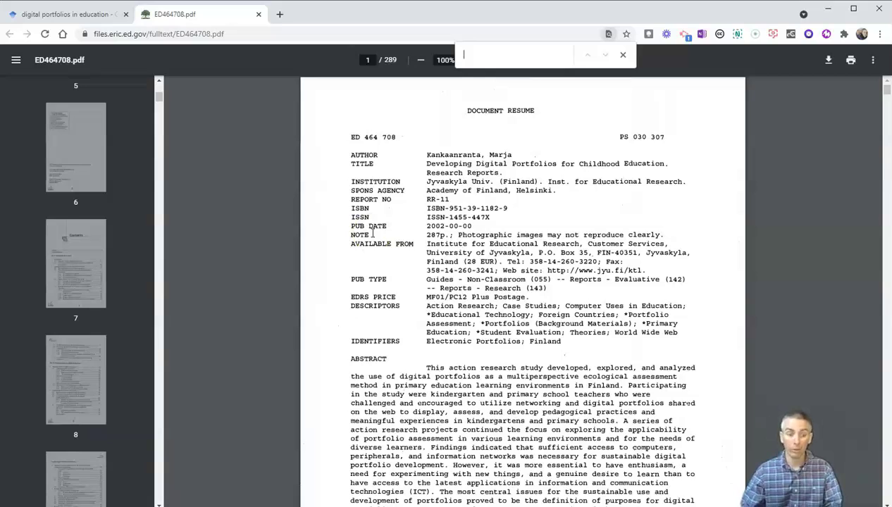
{"action": "type", "text": "digital"}
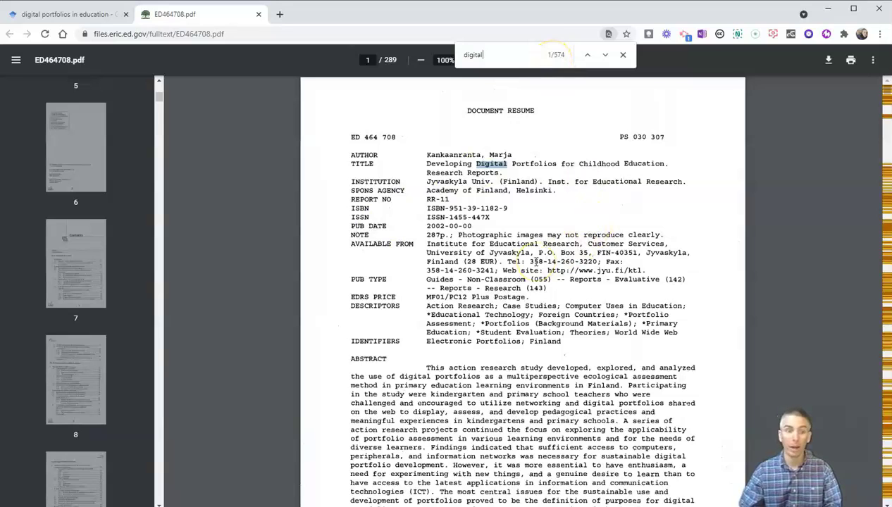
{"action": "left_click", "coordinate": [85, 15]}
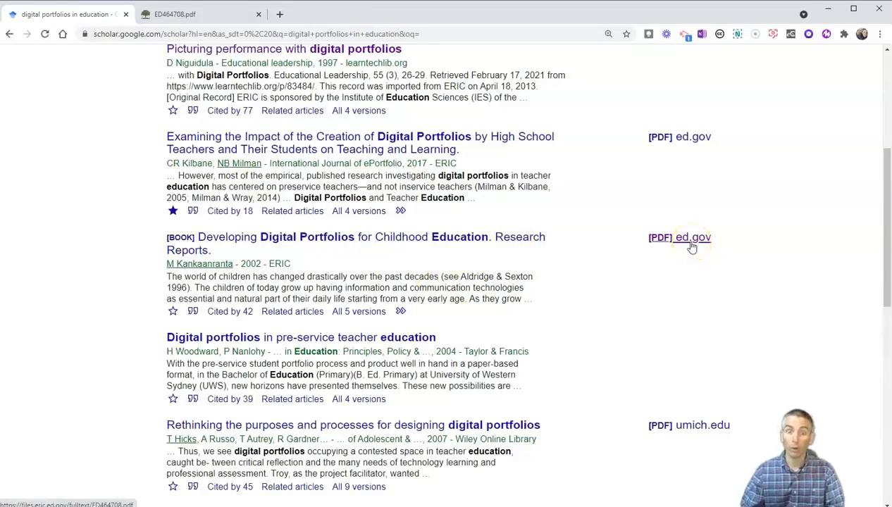
{"action": "left_click", "coordinate": [193, 312]}
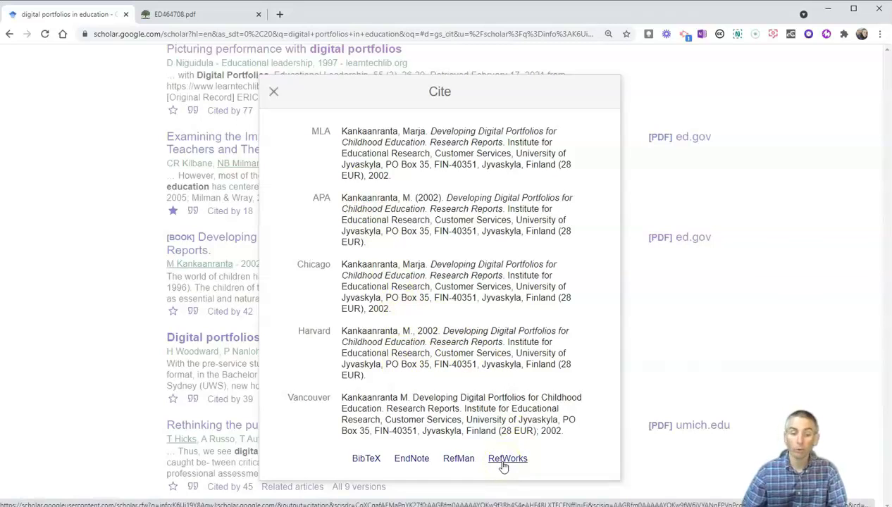
{"action": "left_click", "coordinate": [274, 92]}
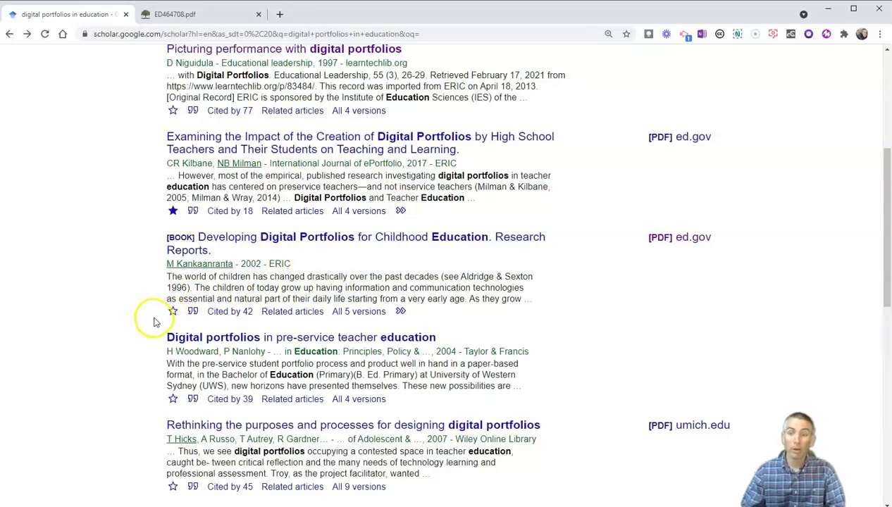
- Star the childhood-education book and open My library in a new tab
{"action": "left_click", "coordinate": [173, 312]}
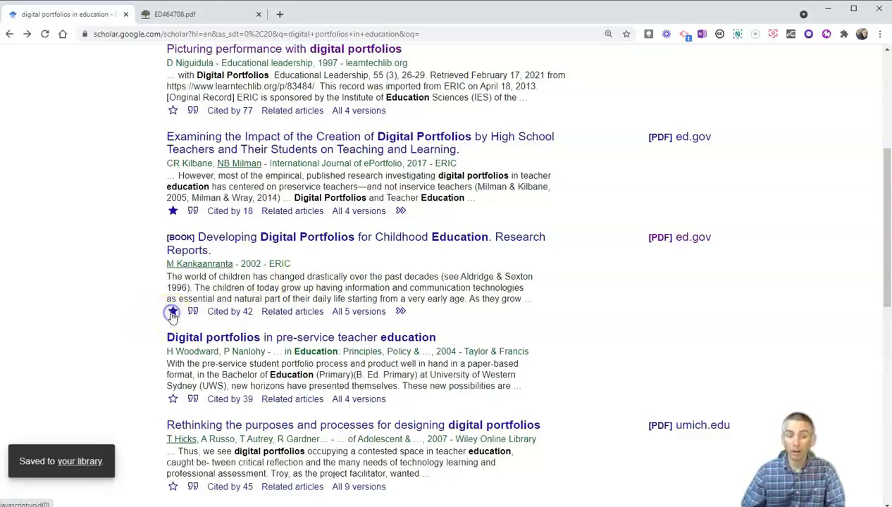
{"action": "right_click", "coordinate": [79, 461]}
{"action": "left_click", "coordinate": [143, 314]}
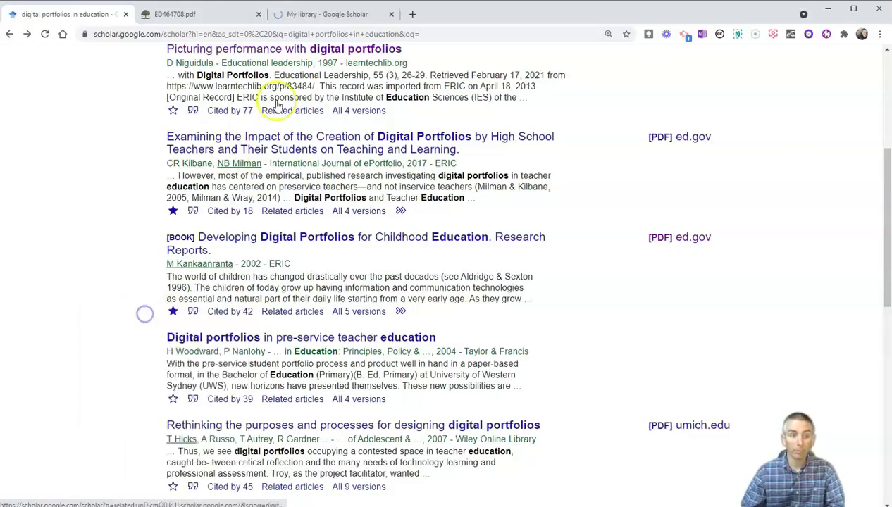
{"action": "left_click", "coordinate": [358, 15]}
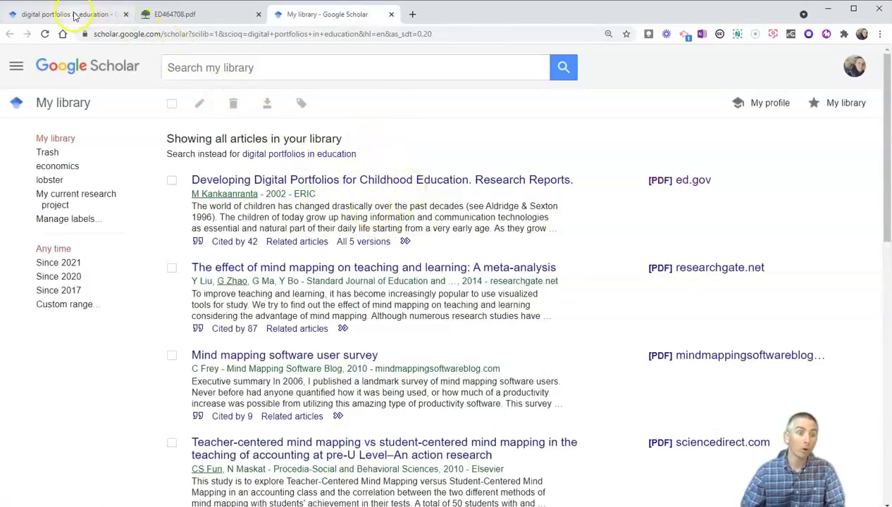
- Check My library's listing, then star Developing Digital Portfolios in the results again
{"action": "left_click", "coordinate": [176, 16]}
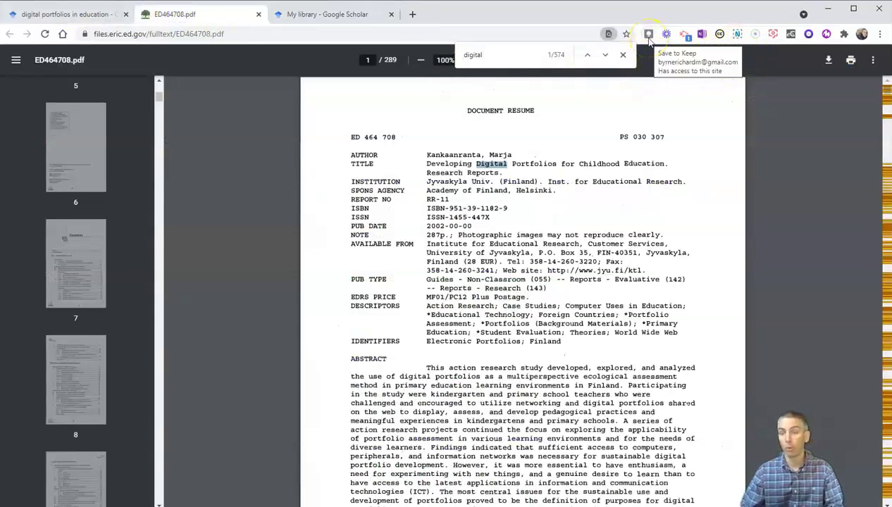
{"action": "left_click", "coordinate": [80, 14]}
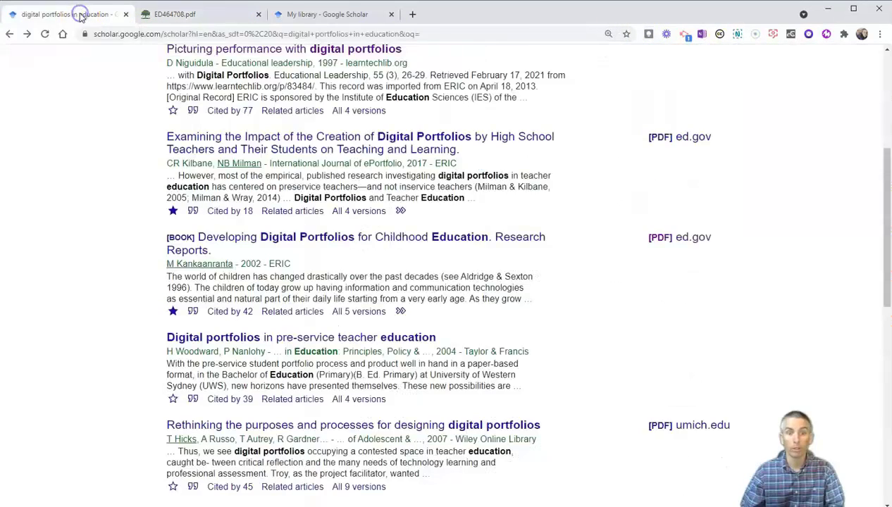
{"action": "left_click", "coordinate": [317, 16]}
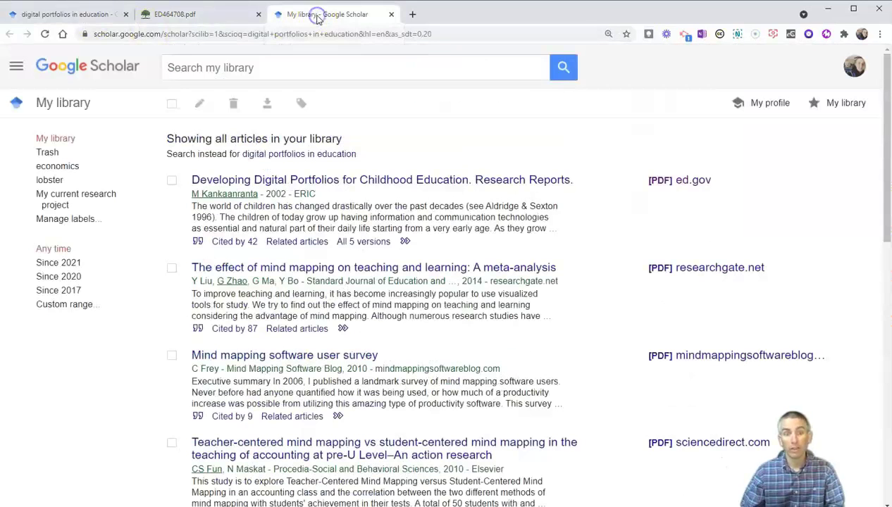
{"action": "left_click", "coordinate": [37, 17]}
{"action": "left_click", "coordinate": [173, 312]}
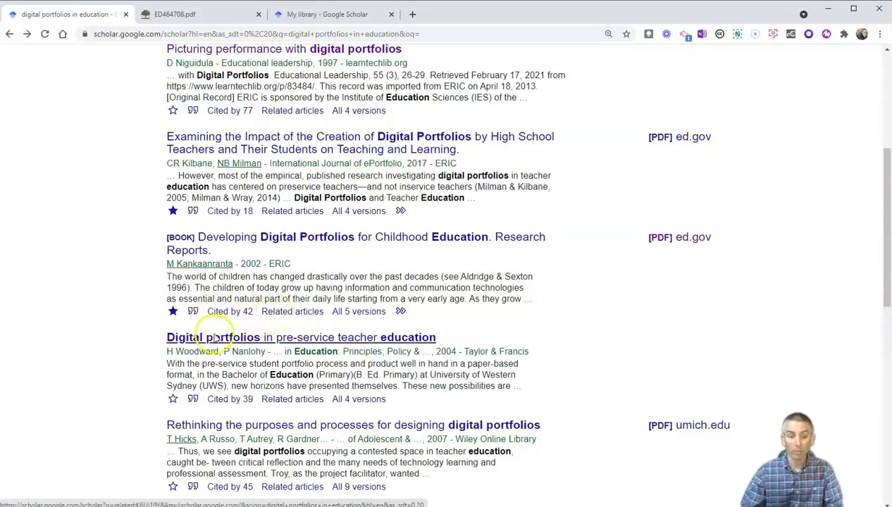
- Open the book's 'Cited by 42' list in a new tab
{"action": "right_click", "coordinate": [230, 312]}
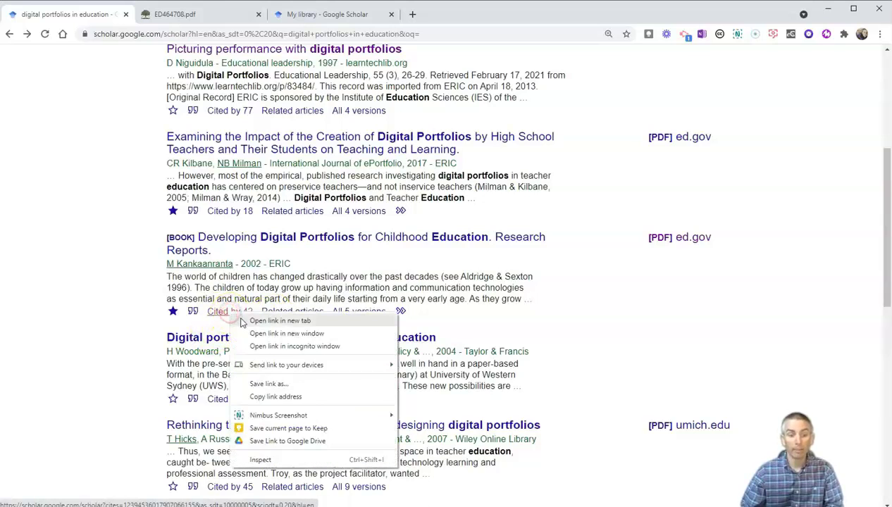
{"action": "left_click", "coordinate": [247, 321]}
{"action": "left_click", "coordinate": [461, 19]}
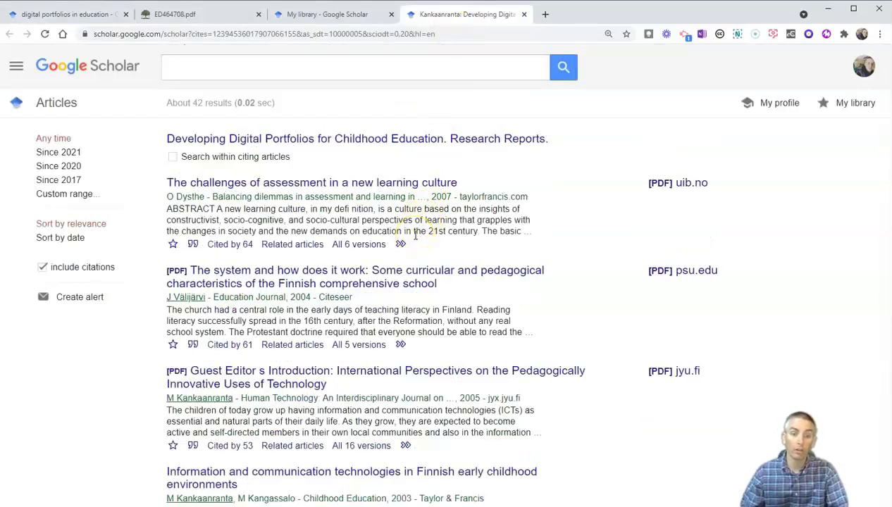
{"action": "left_click", "coordinate": [90, 18]}
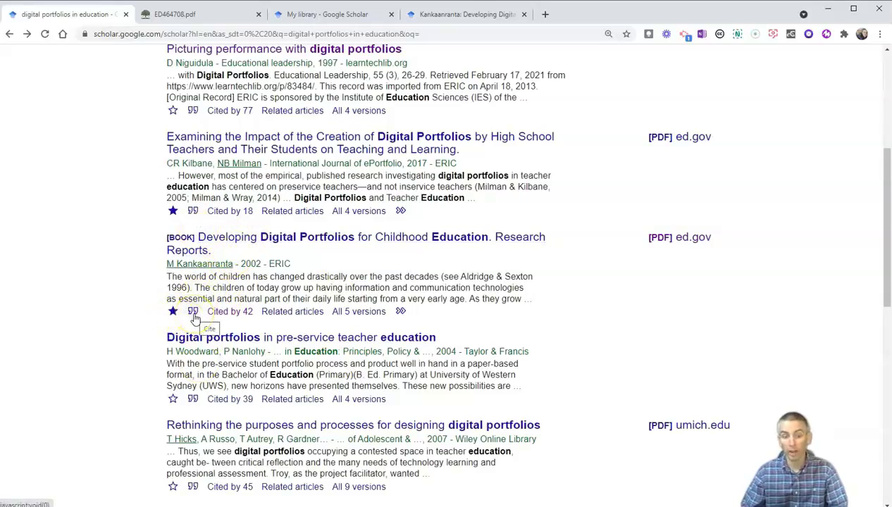
{"action": "left_click", "coordinate": [227, 313]}
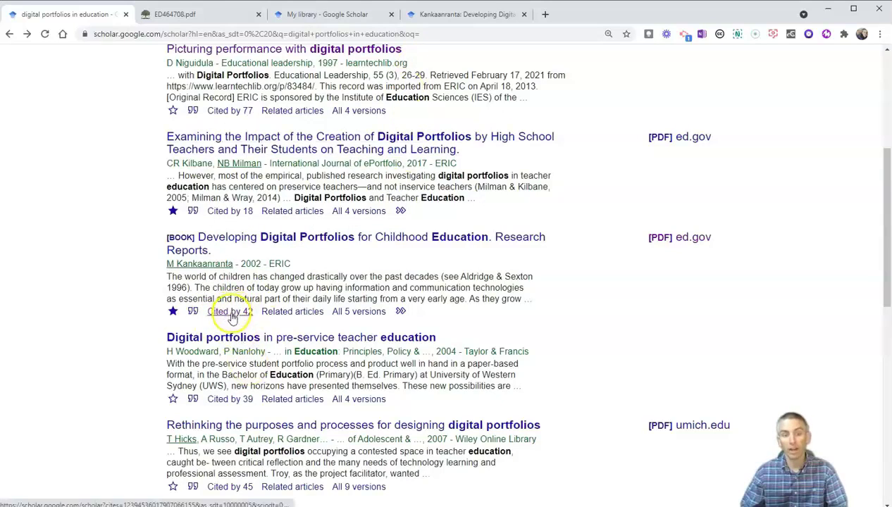
- Scroll through the 42 articles citing the childhood-education book
{"action": "left_click", "coordinate": [448, 14]}
{"action": "scroll", "coordinate": [439, 201], "scroll_direction": "down", "scroll_amount": 4}
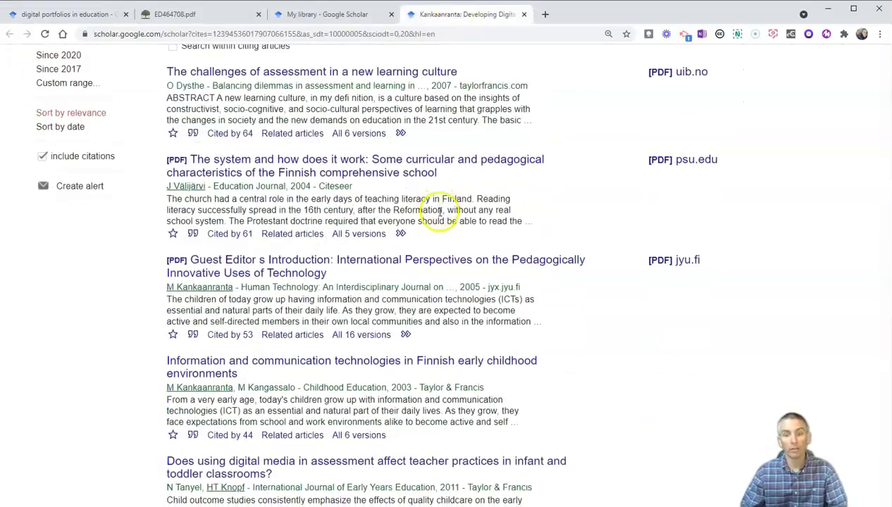
{"action": "scroll", "coordinate": [439, 241], "scroll_direction": "down", "scroll_amount": 3}
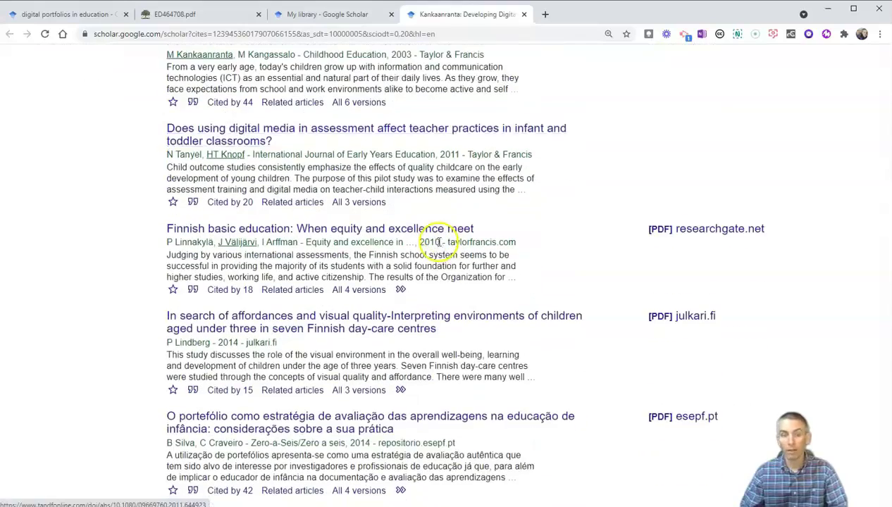
{"action": "scroll", "coordinate": [395, 295], "scroll_direction": "down", "scroll_amount": 3}
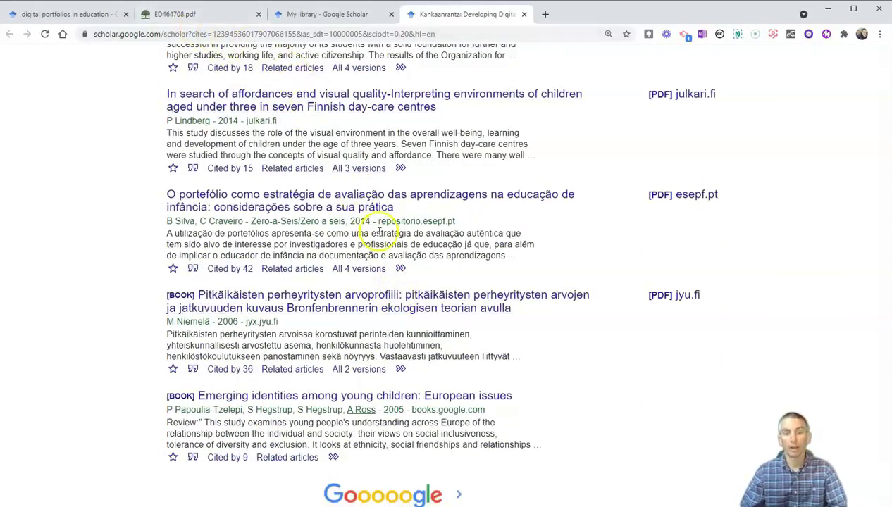
{"action": "scroll", "coordinate": [378, 258], "scroll_direction": "up", "scroll_amount": 4}
{"action": "scroll", "coordinate": [380, 269], "scroll_direction": "up", "scroll_amount": 5}
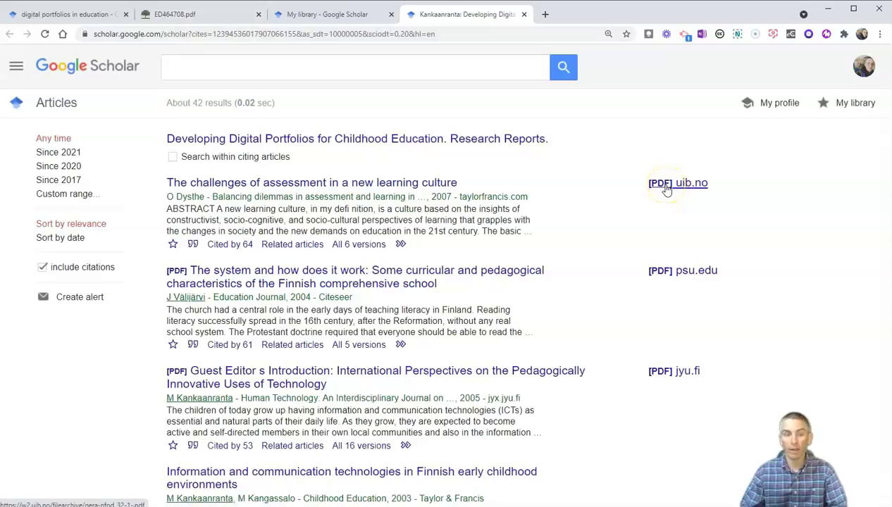
- Open the uib.no PDF of 'The challenges of assessment in a new learning culture' in a new tab
{"action": "right_click", "coordinate": [666, 189]}
{"action": "left_click", "coordinate": [680, 195]}
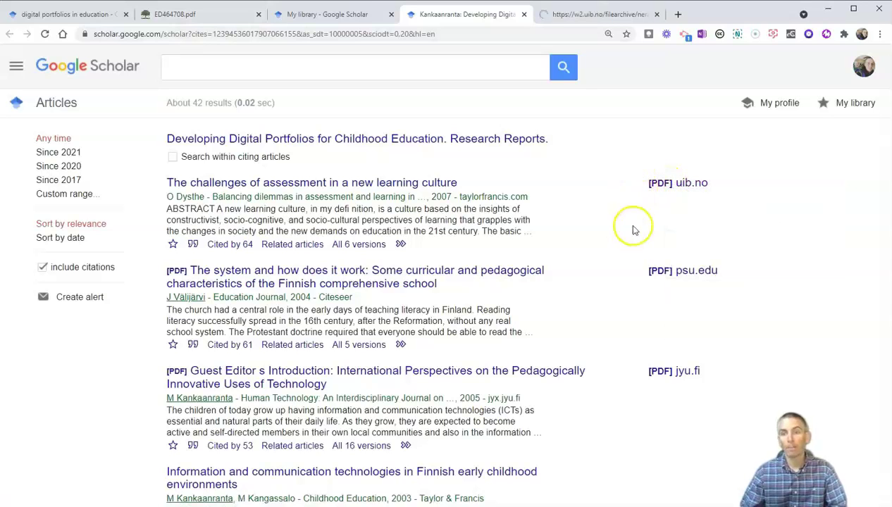
{"action": "left_click", "coordinate": [591, 15]}
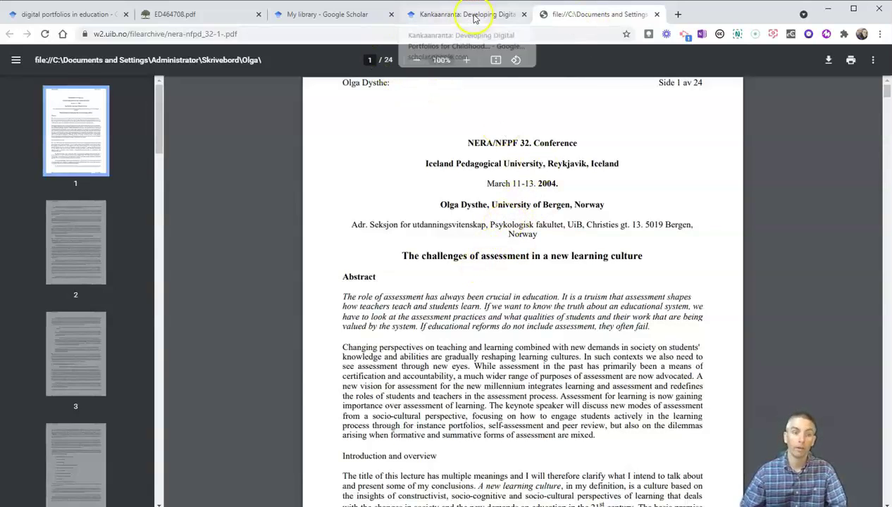
{"action": "left_click", "coordinate": [82, 15]}
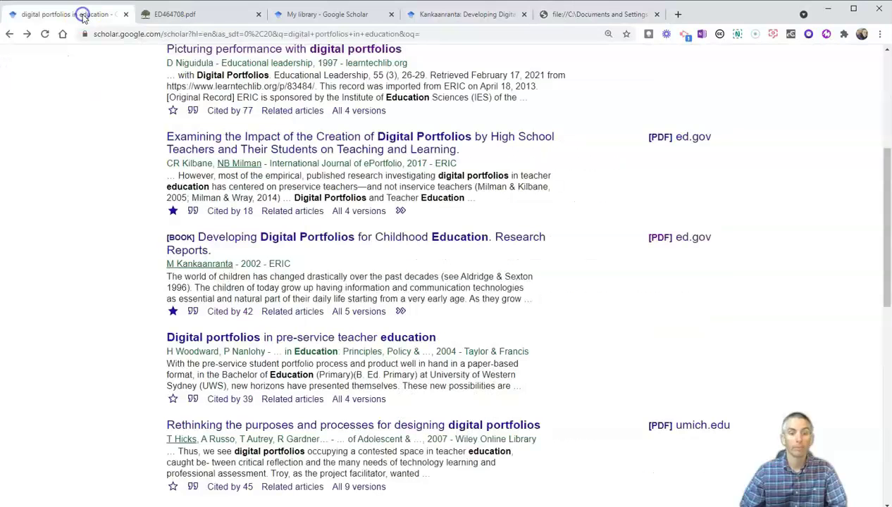
- Open the book's roughly 101 related articles in a new tab and scroll through them
{"action": "right_click", "coordinate": [283, 315]}
{"action": "left_click", "coordinate": [293, 324]}
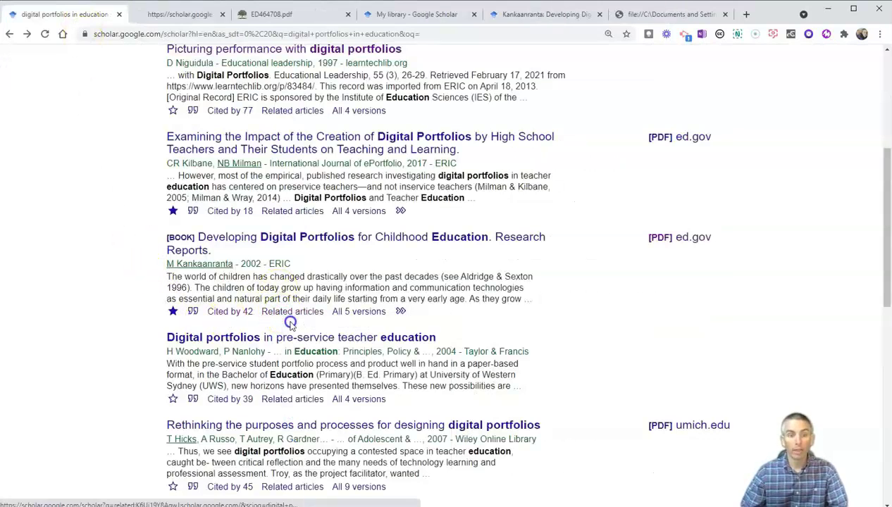
{"action": "left_click", "coordinate": [205, 17]}
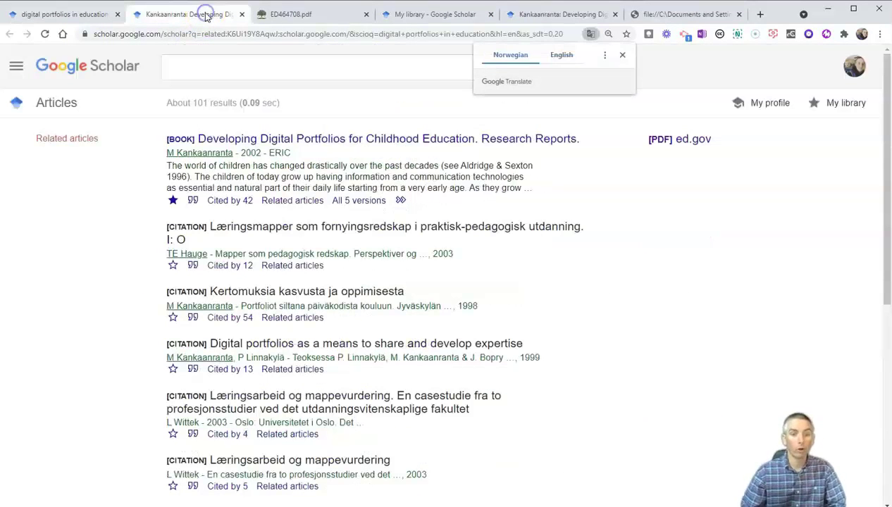
{"action": "scroll", "coordinate": [342, 258], "scroll_direction": "down", "scroll_amount": 4}
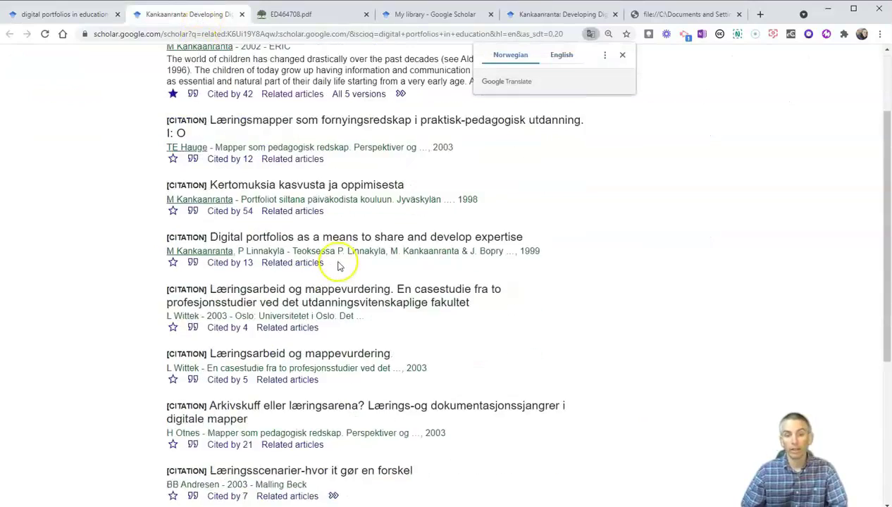
{"action": "scroll", "coordinate": [334, 286], "scroll_direction": "down", "scroll_amount": 3}
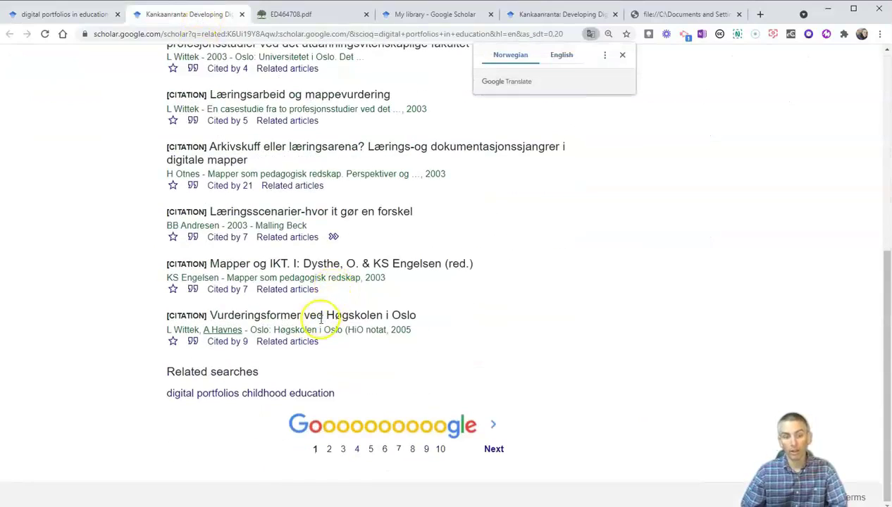
{"action": "scroll", "coordinate": [320, 318], "scroll_direction": "up", "scroll_amount": 5}
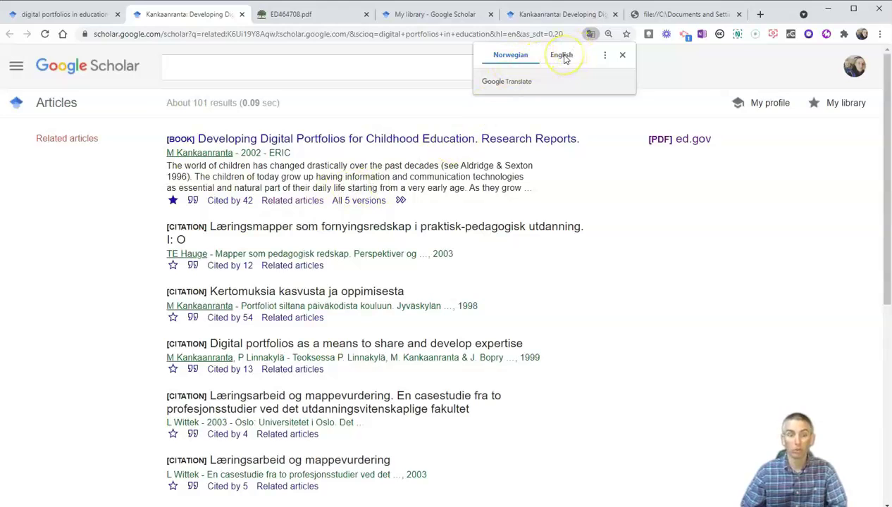
{"action": "left_click", "coordinate": [71, 17]}
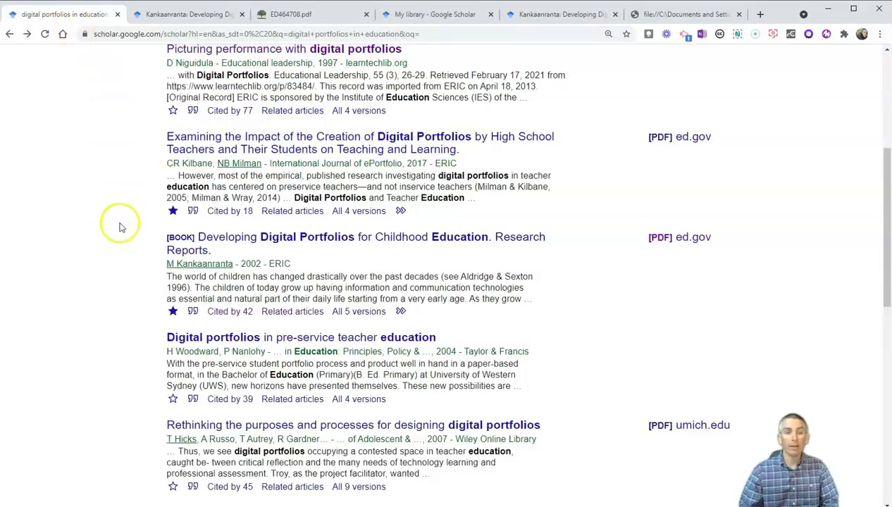
- Set a custom publication range of 2010 to 2021 and rerun the search
{"action": "scroll", "coordinate": [141, 240], "scroll_direction": "up", "scroll_amount": 4}
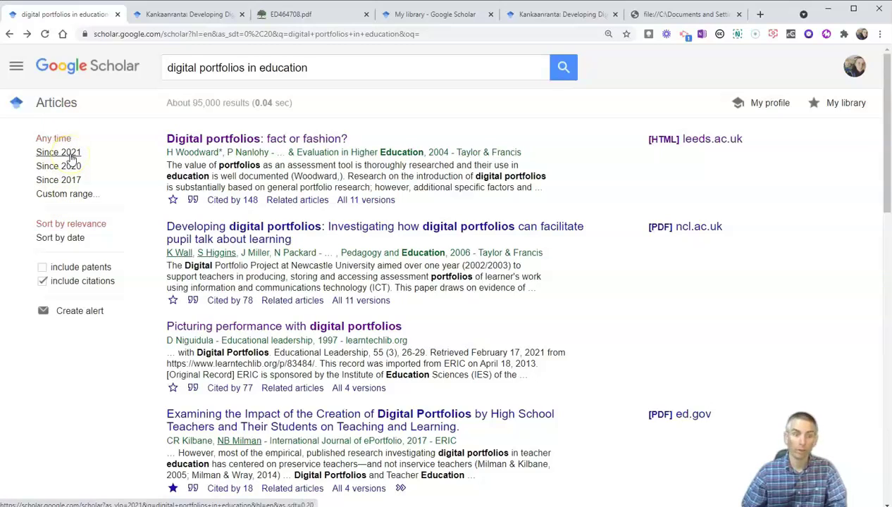
{"action": "left_click", "coordinate": [75, 195]}
{"action": "left_click", "coordinate": [56, 213]}
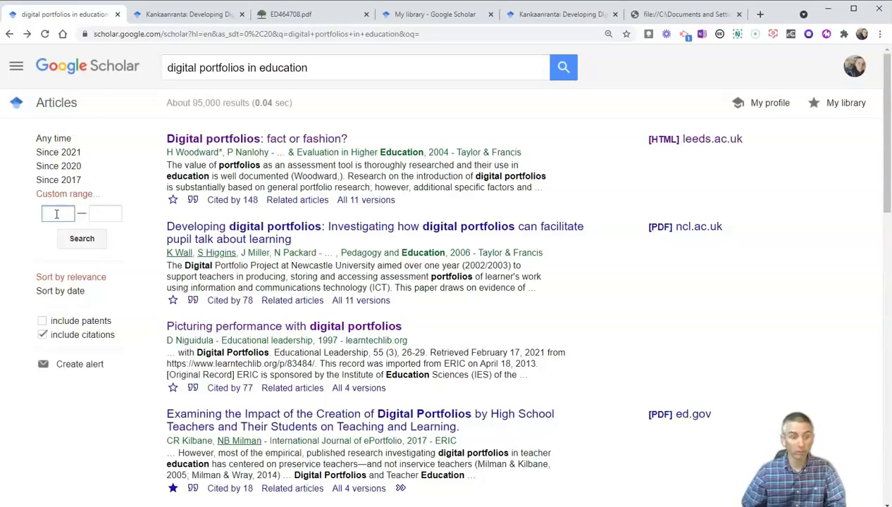
{"action": "type", "text": "2010"}
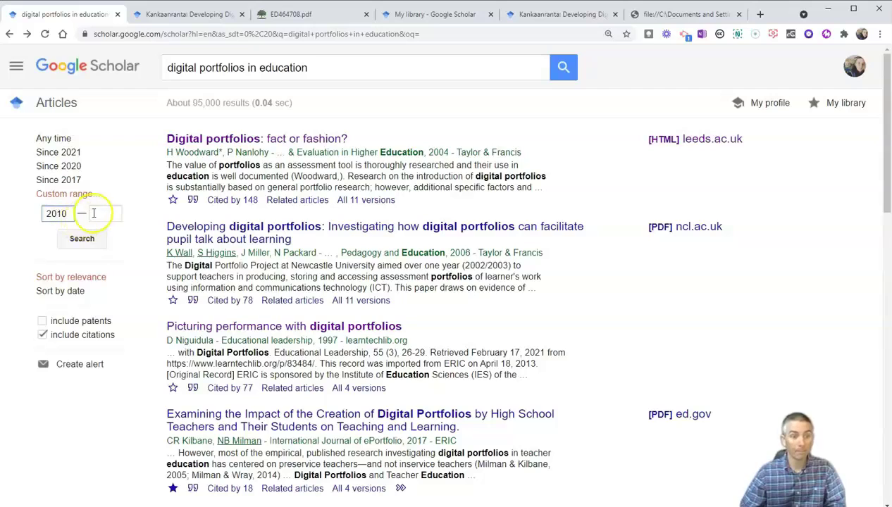
{"action": "left_click", "coordinate": [98, 215]}
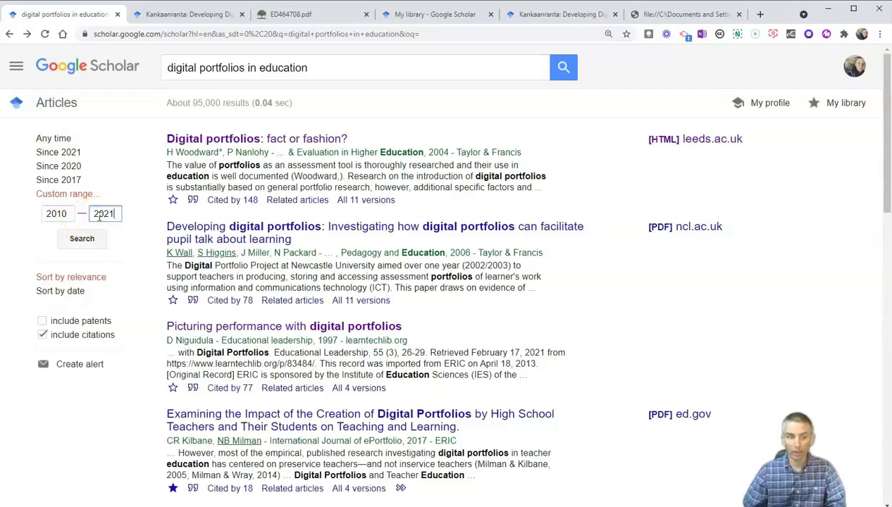
{"action": "left_click", "coordinate": [59, 219]}
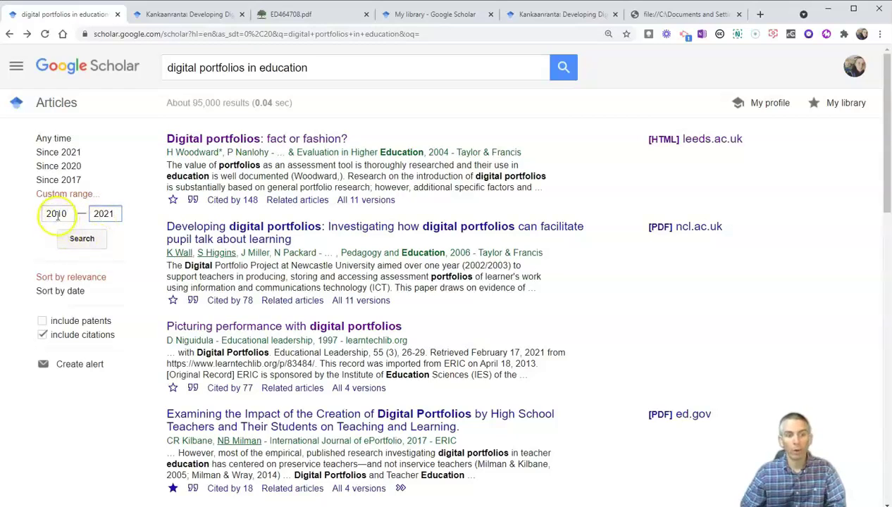
{"action": "left_click", "coordinate": [82, 239]}
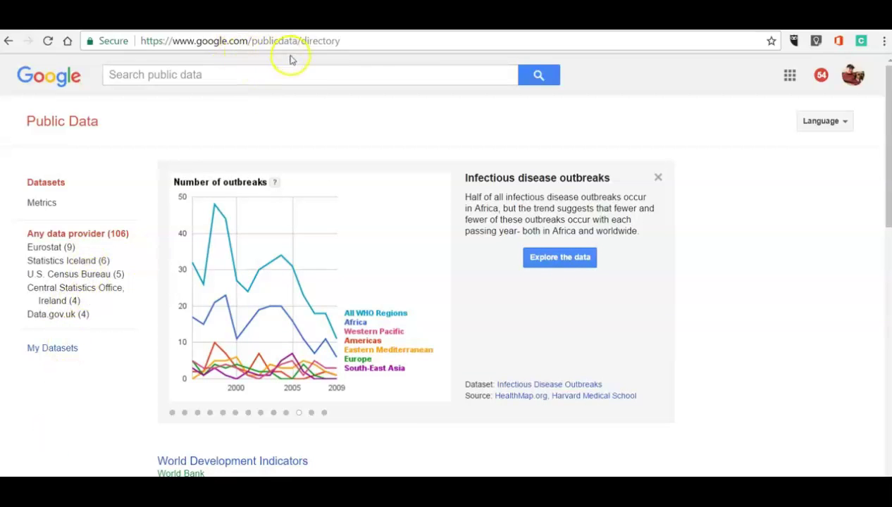
- Scroll the Public Data directory down to the World Bank's World Development Indicators
{"action": "scroll", "coordinate": [176, 332], "scroll_direction": "down", "scroll_amount": 2}
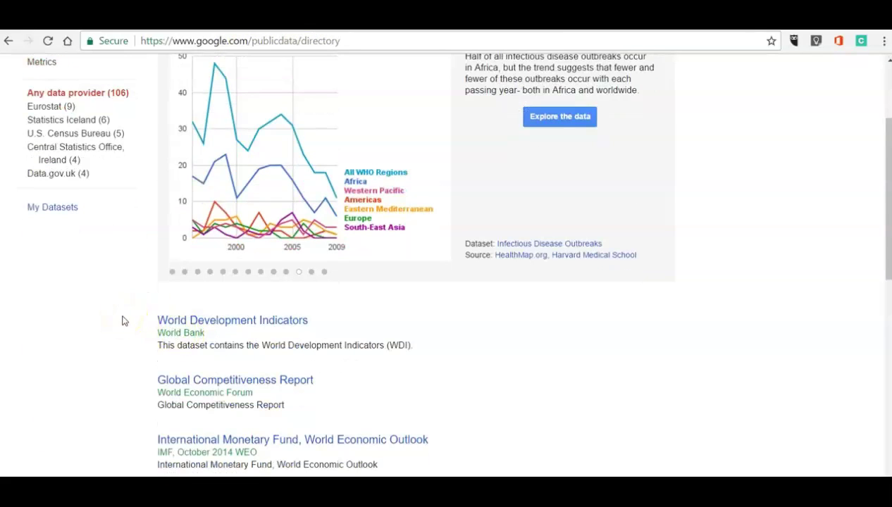
{"action": "scroll", "coordinate": [113, 360], "scroll_direction": "down", "scroll_amount": 1}
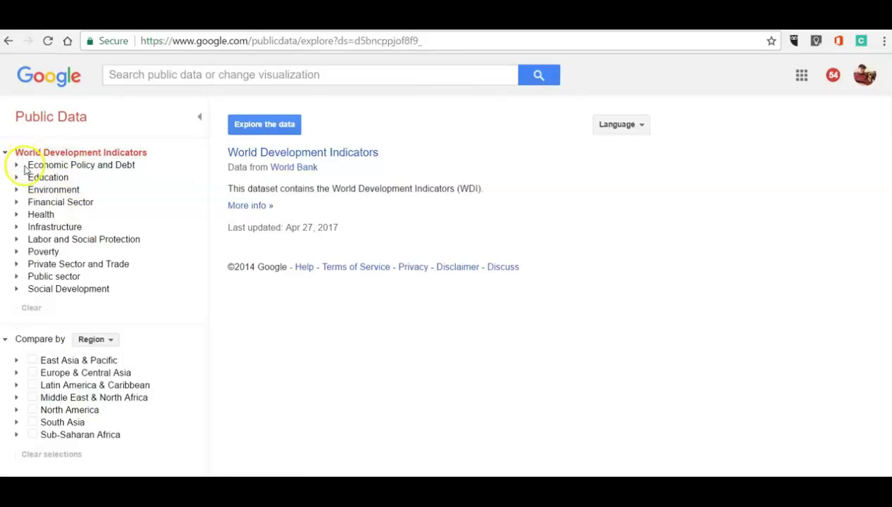
- Chart Education's Completion rate for Europe & Central Asia, filtered to Male and primary level
{"action": "left_click", "coordinate": [65, 181]}
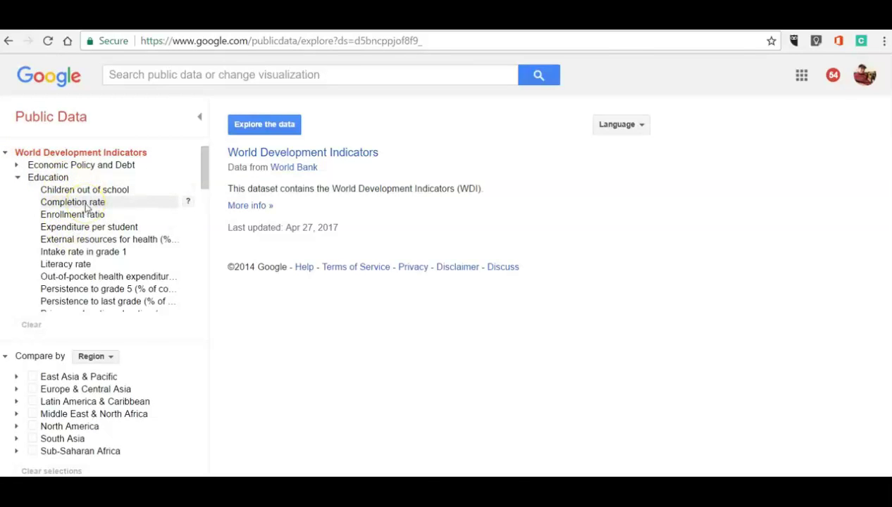
{"action": "left_click", "coordinate": [85, 204]}
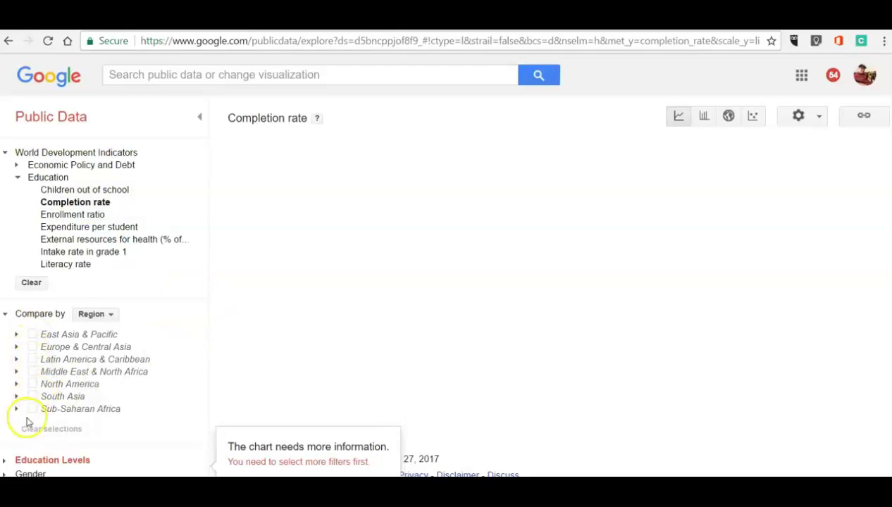
{"action": "left_click", "coordinate": [33, 348]}
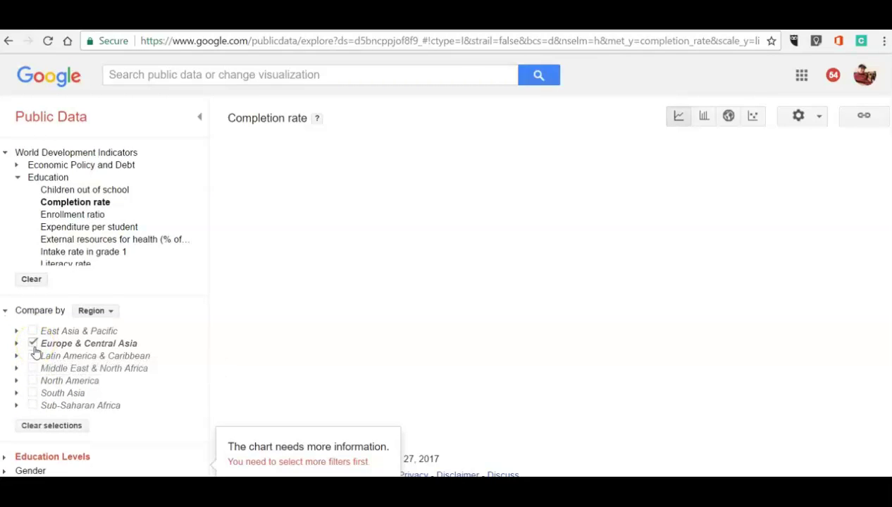
{"action": "left_click", "coordinate": [32, 471]}
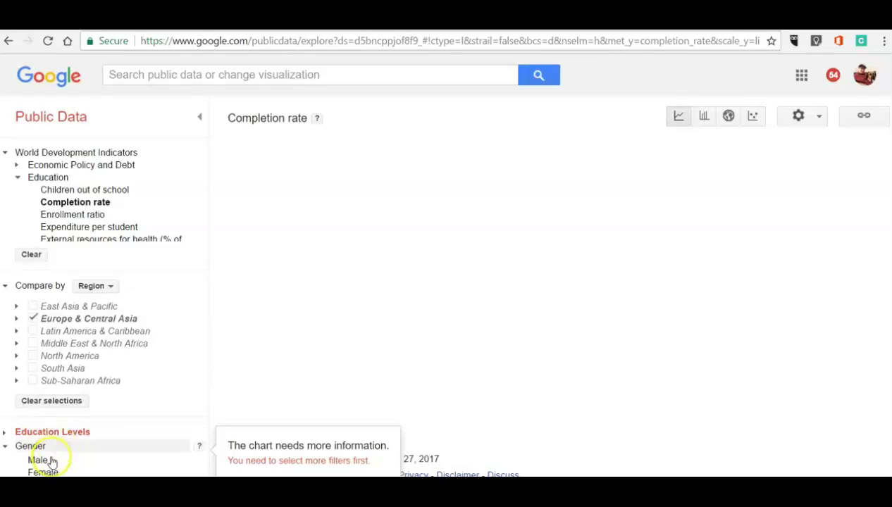
{"action": "left_click", "coordinate": [51, 461]}
{"action": "left_click", "coordinate": [53, 432]}
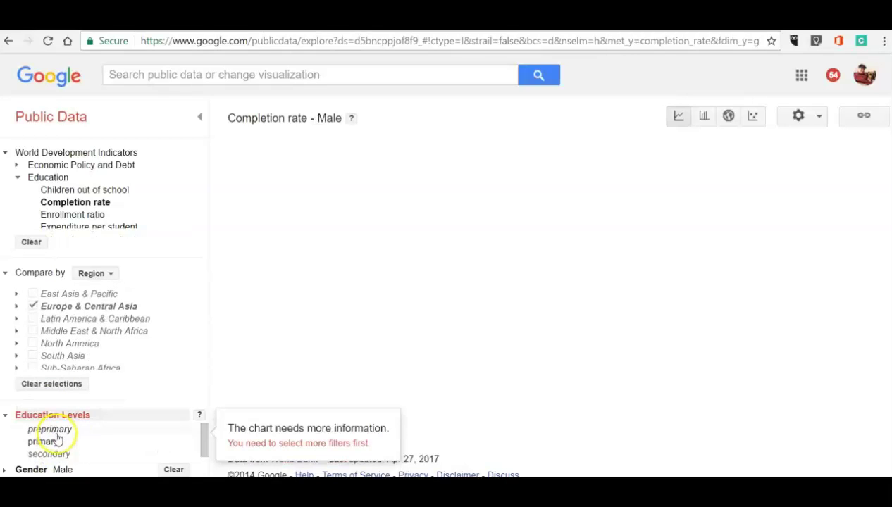
{"action": "left_click", "coordinate": [46, 442]}
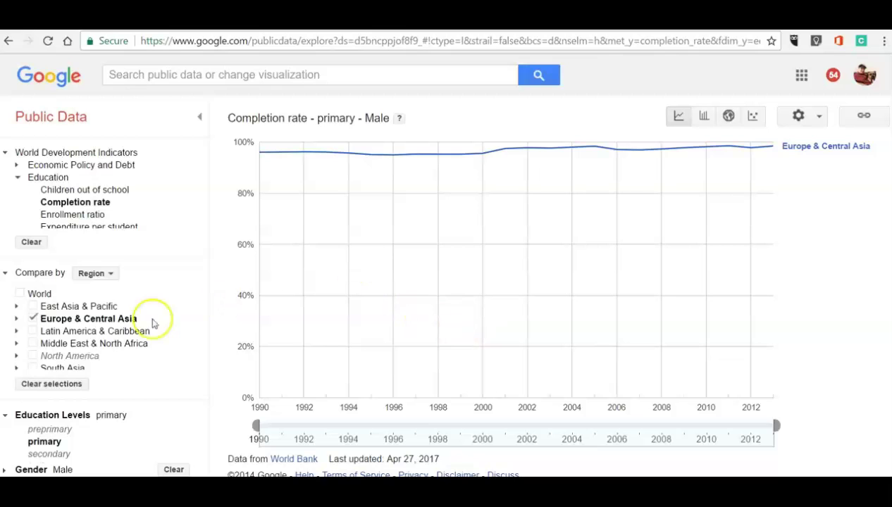
- Add Latin America & Caribbean, Middle East & North Africa and South Asia, leaving out North America, as a bar chart
{"action": "left_click", "coordinate": [33, 332]}
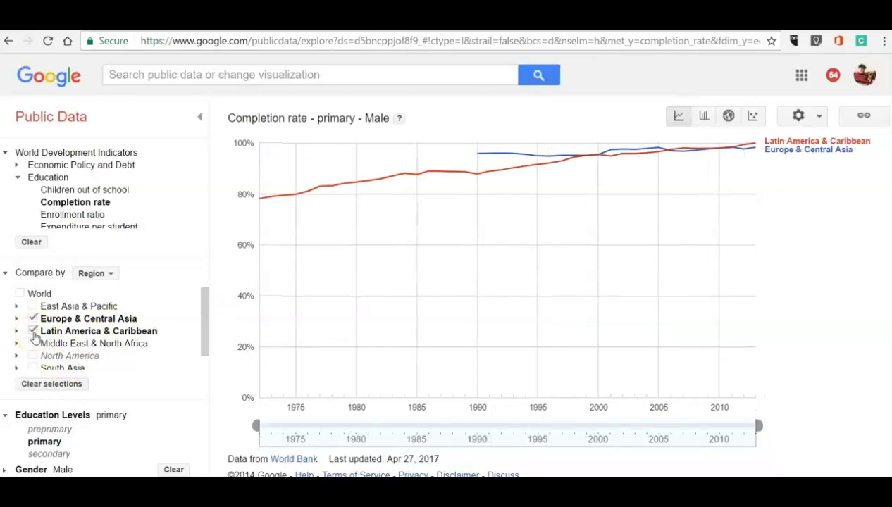
{"action": "left_click", "coordinate": [33, 344]}
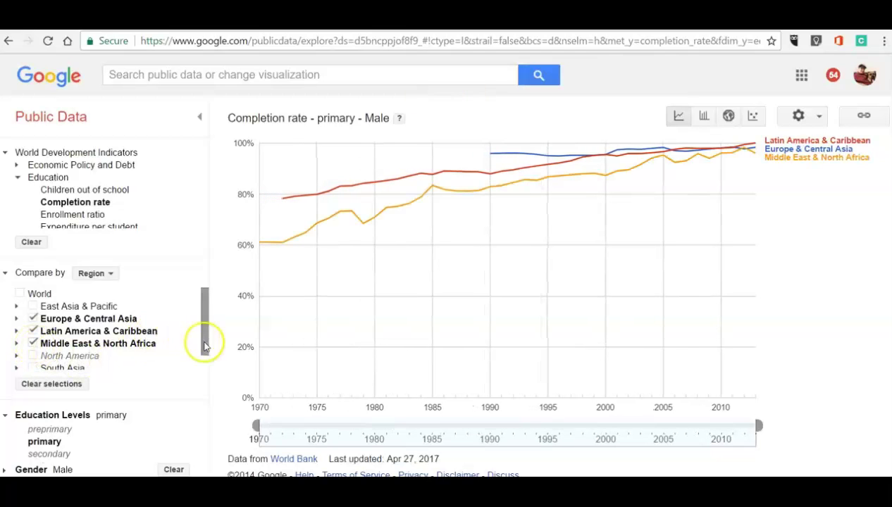
{"action": "left_click_drag", "start_coordinate": [204, 345], "coordinate": [200, 372]}
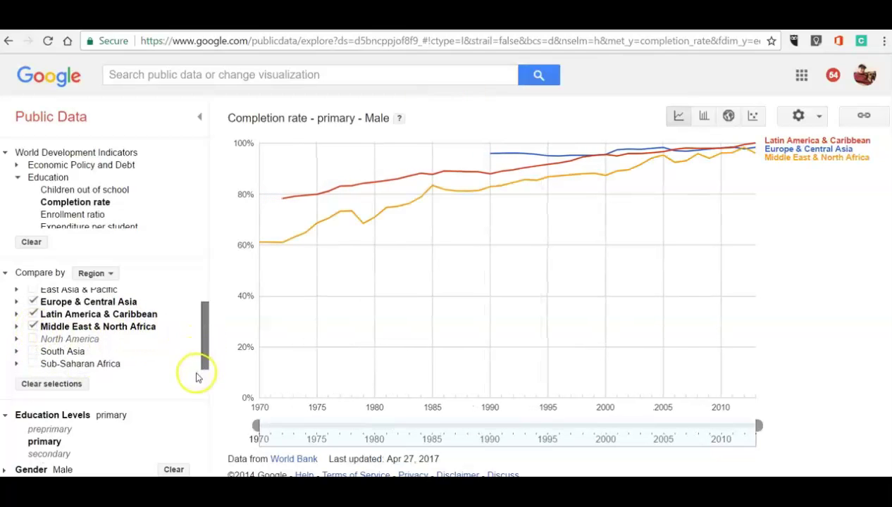
{"action": "left_click", "coordinate": [34, 351]}
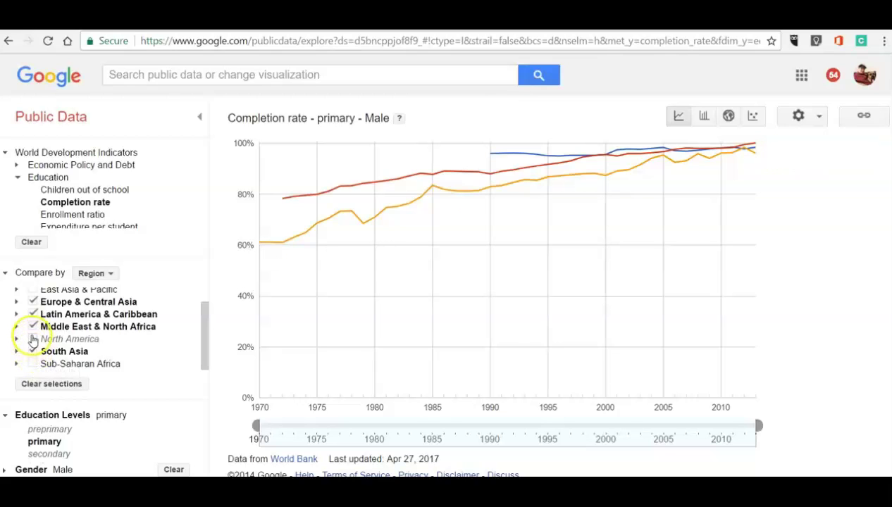
{"action": "left_click", "coordinate": [33, 339]}
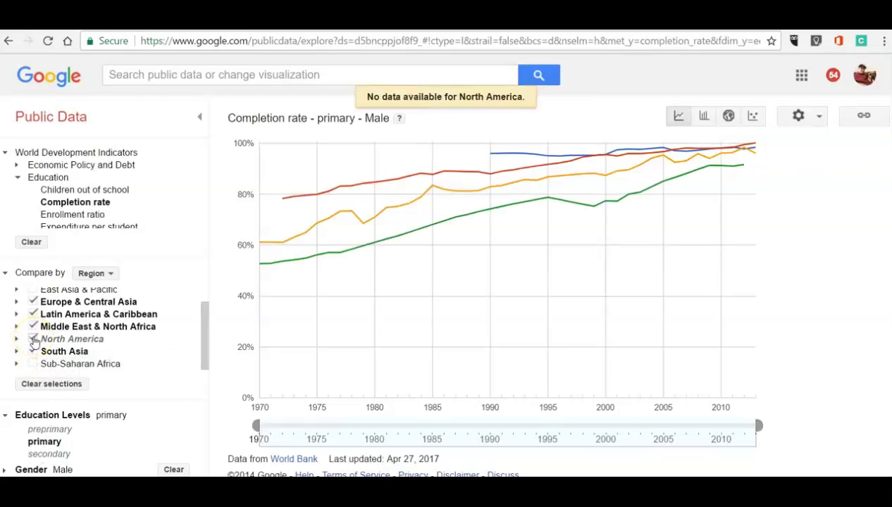
{"action": "left_click", "coordinate": [34, 339]}
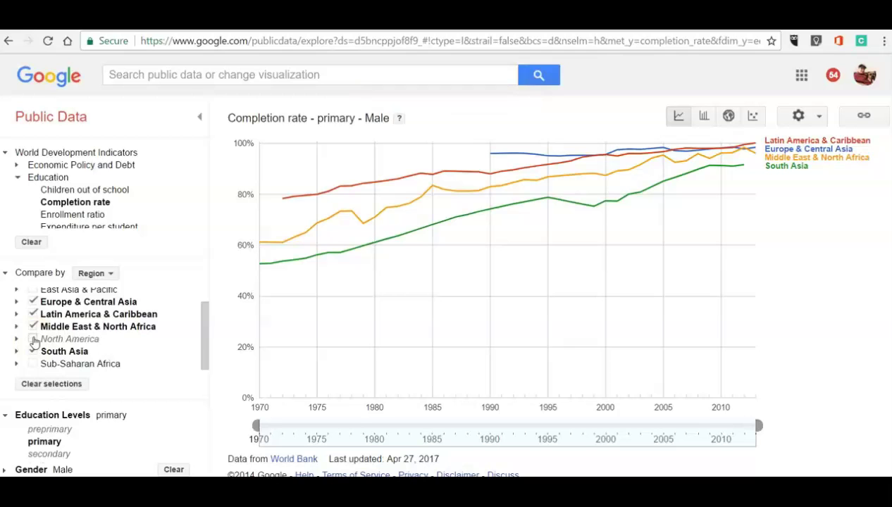
{"action": "left_click", "coordinate": [703, 117]}
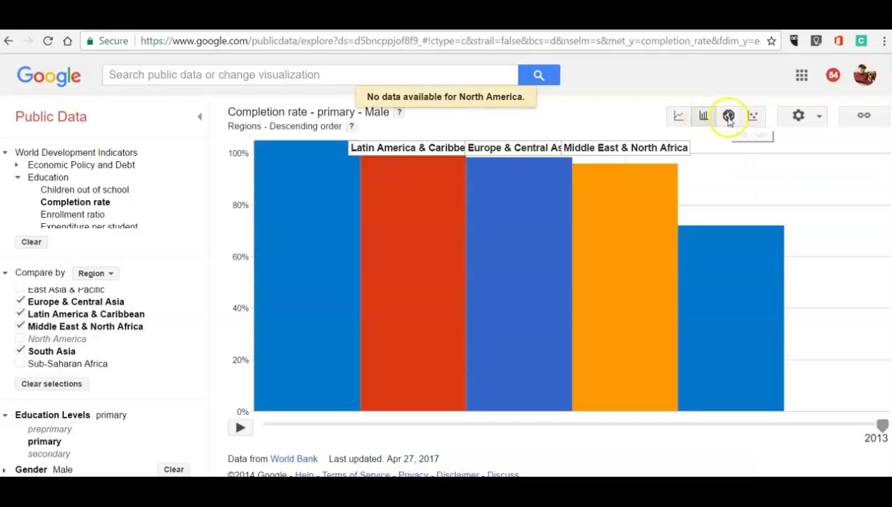
- Show male primary completion rates on the world map, briefly try the bubble chart, then return to the map
{"action": "left_click", "coordinate": [729, 117]}
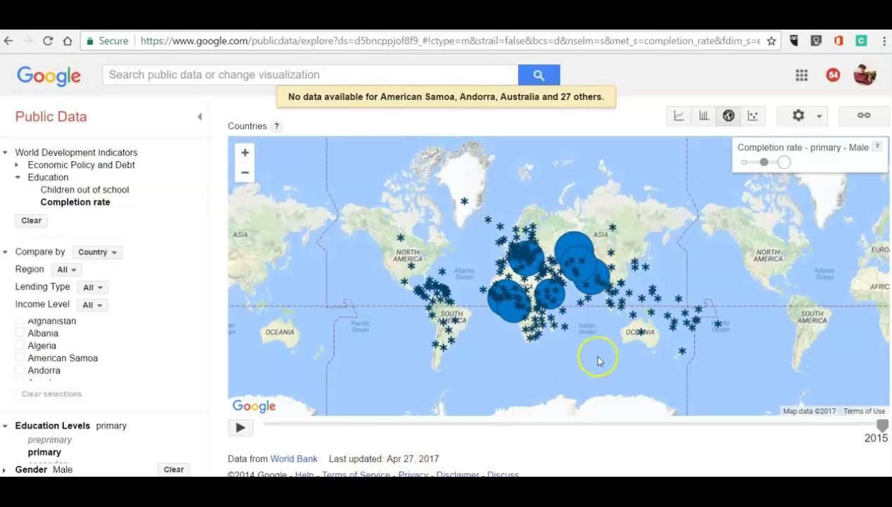
{"action": "left_click", "coordinate": [753, 117]}
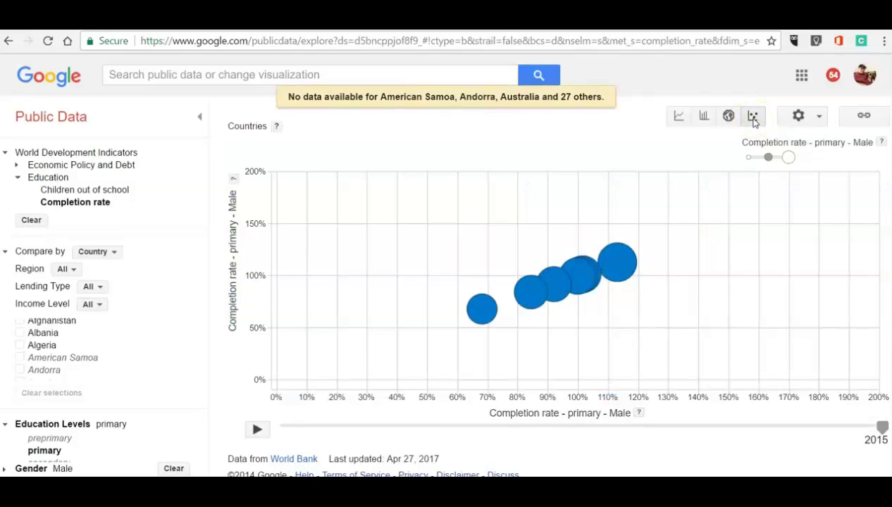
{"action": "left_click", "coordinate": [727, 115]}
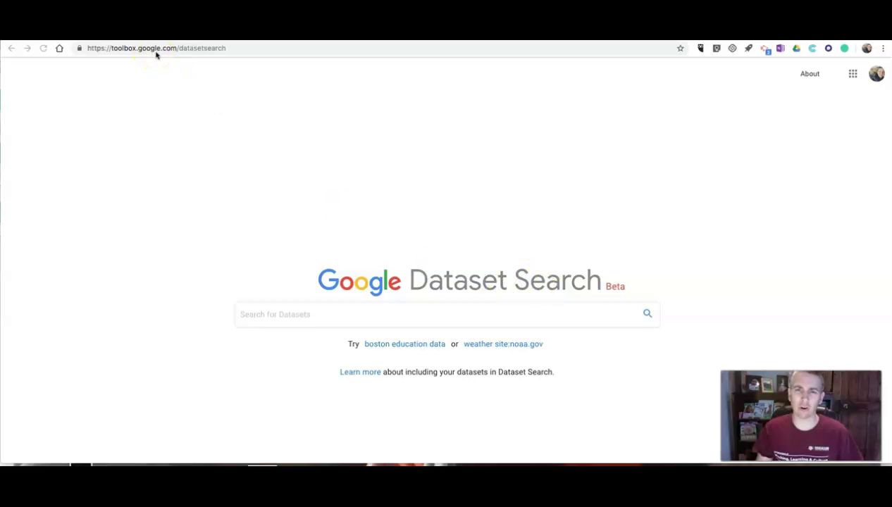
- Search Google Dataset Search for 'earthquake'
{"action": "scroll", "coordinate": [302, 169], "scroll_direction": "down", "scroll_amount": 3}
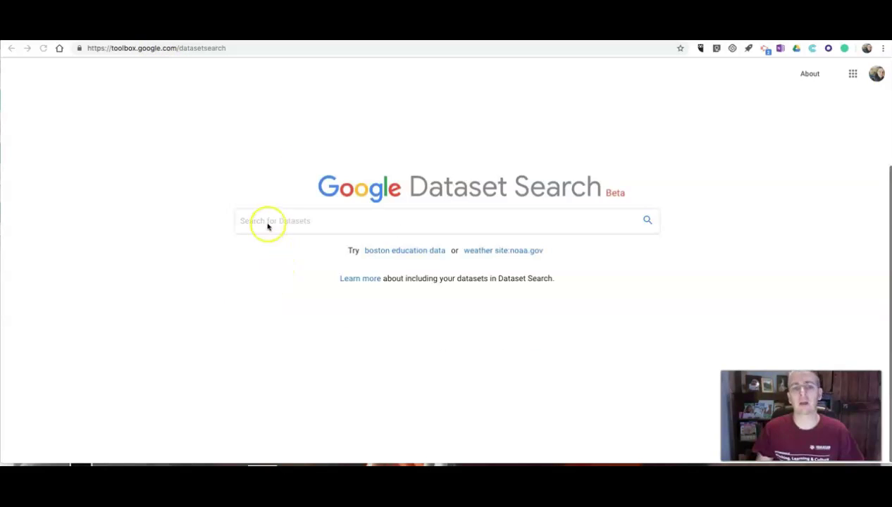
{"action": "left_click", "coordinate": [278, 223]}
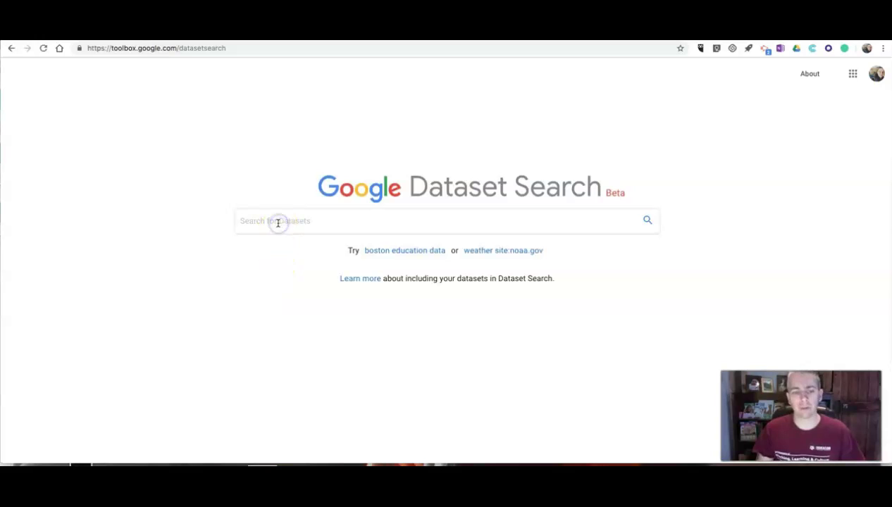
{"action": "type", "text": "earth"}
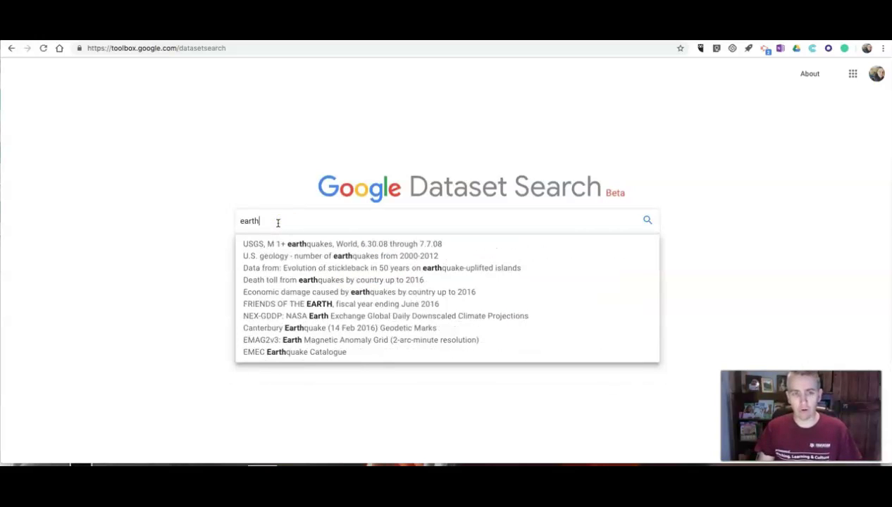
{"action": "type", "text": "quak"}
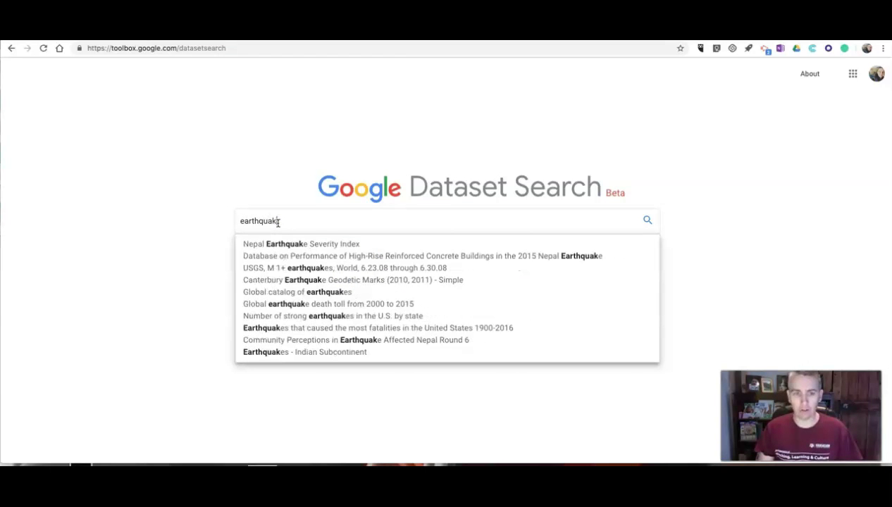
{"action": "type", "text": "e"}
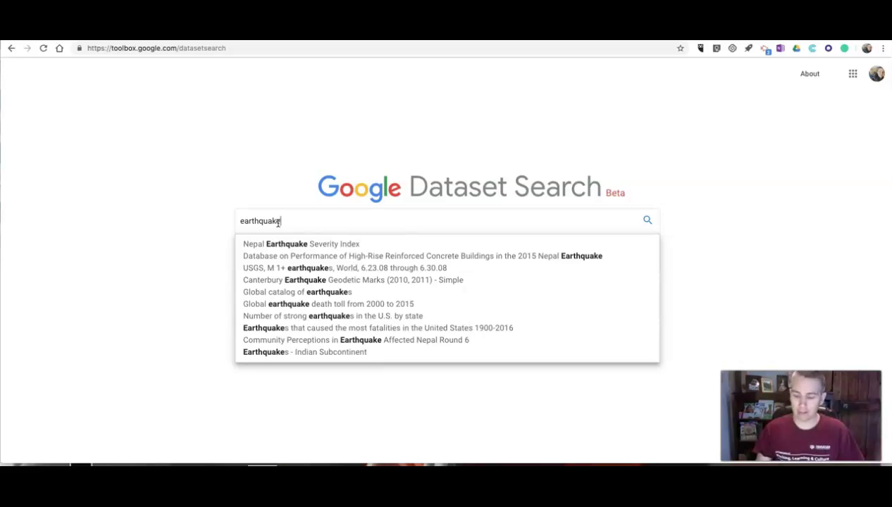
{"action": "key", "text": "Return"}
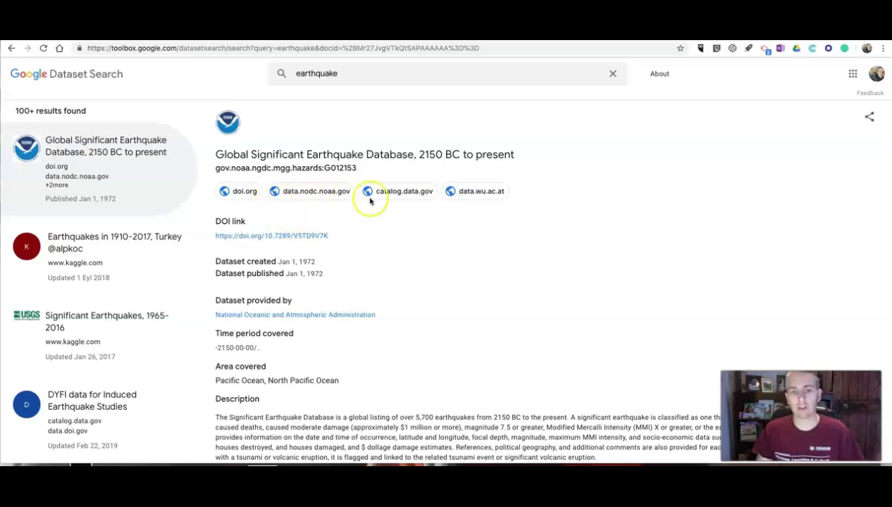
- Follow the Global Significant Earthquake Database DOI link to its NOAA NCEI source page
{"action": "scroll", "coordinate": [289, 317], "scroll_direction": "down", "scroll_amount": 1}
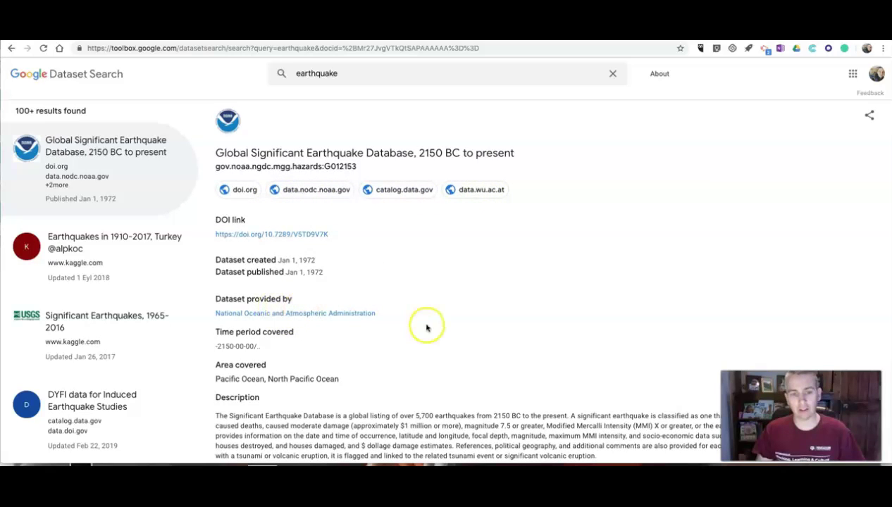
{"action": "scroll", "coordinate": [423, 324], "scroll_direction": "down", "scroll_amount": 1}
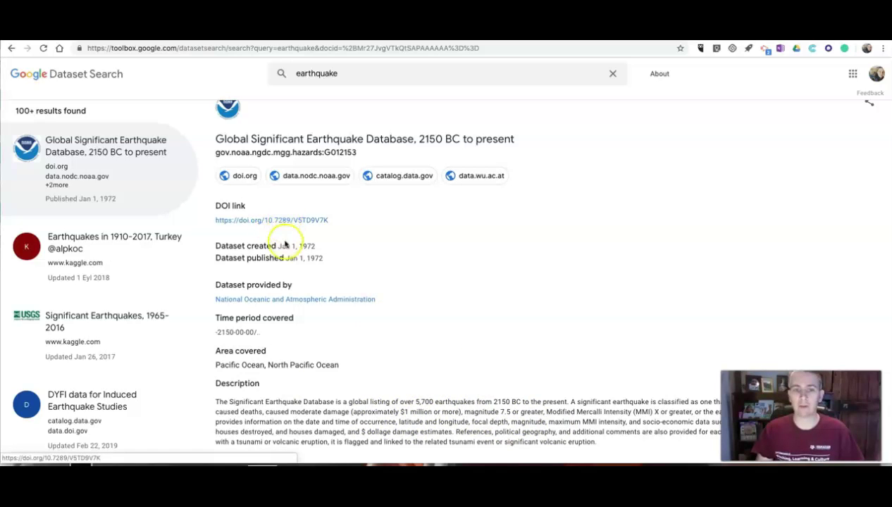
{"action": "left_click", "coordinate": [238, 221]}
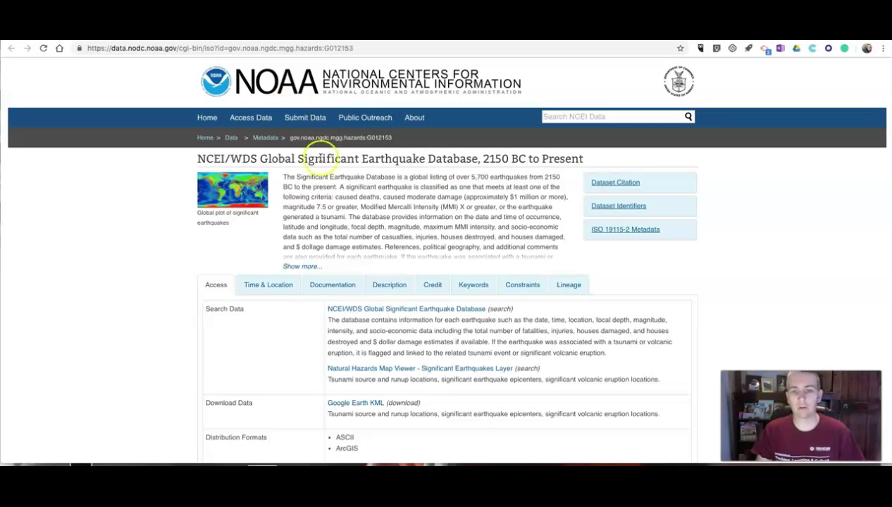
- Download the earthquake data as the Google Earth KML file hazards.kmz
{"action": "scroll", "coordinate": [360, 178], "scroll_direction": "down", "scroll_amount": 2}
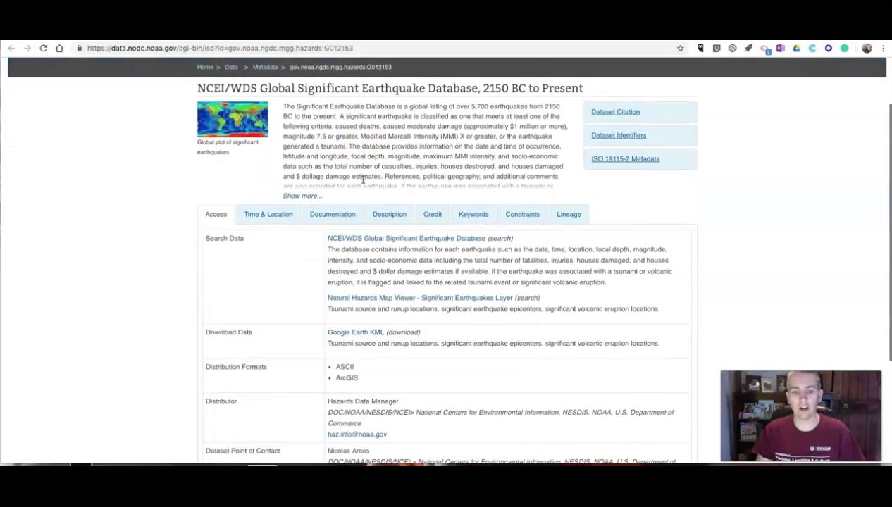
{"action": "scroll", "coordinate": [363, 179], "scroll_direction": "down", "scroll_amount": 3}
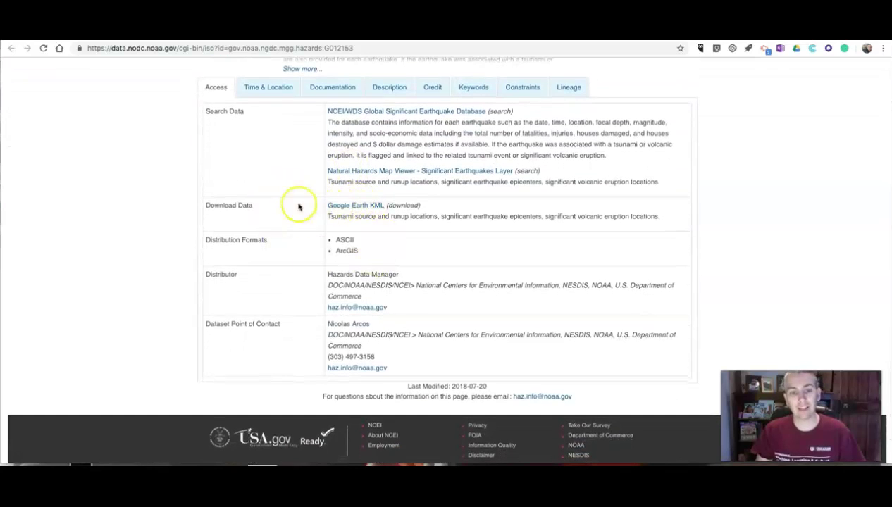
{"action": "left_click", "coordinate": [355, 206]}
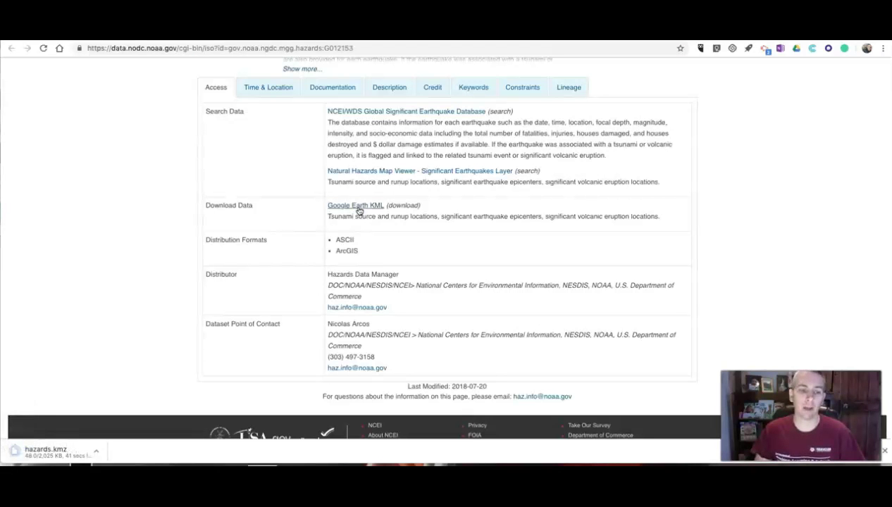